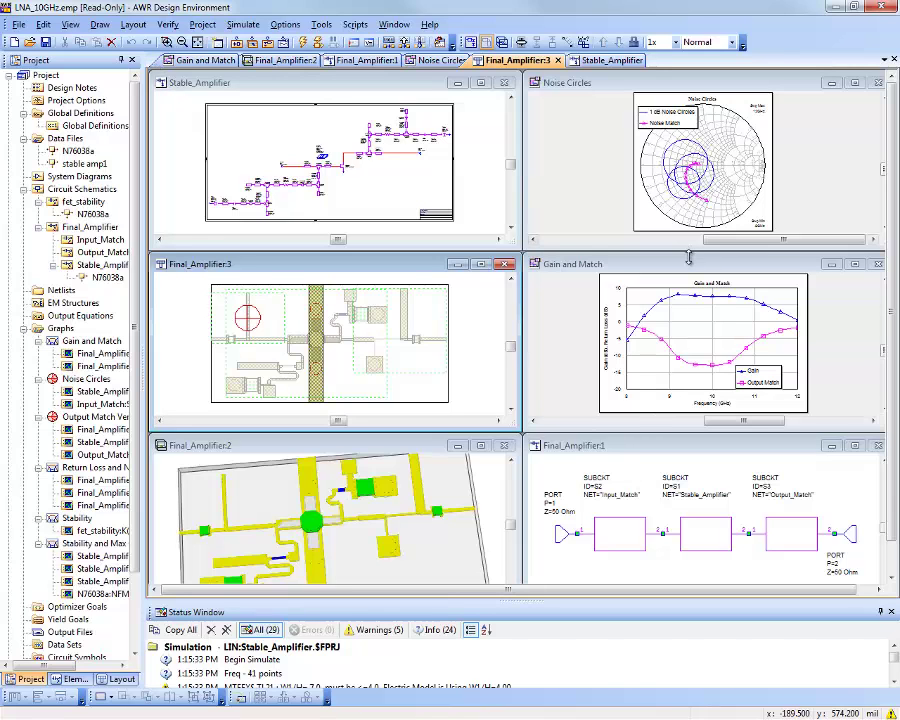
# - View the Gain and Match and Noise Circles graphs full size one after the other, restoring the tiled windows each time
pyautogui.doubleClick(689, 265)
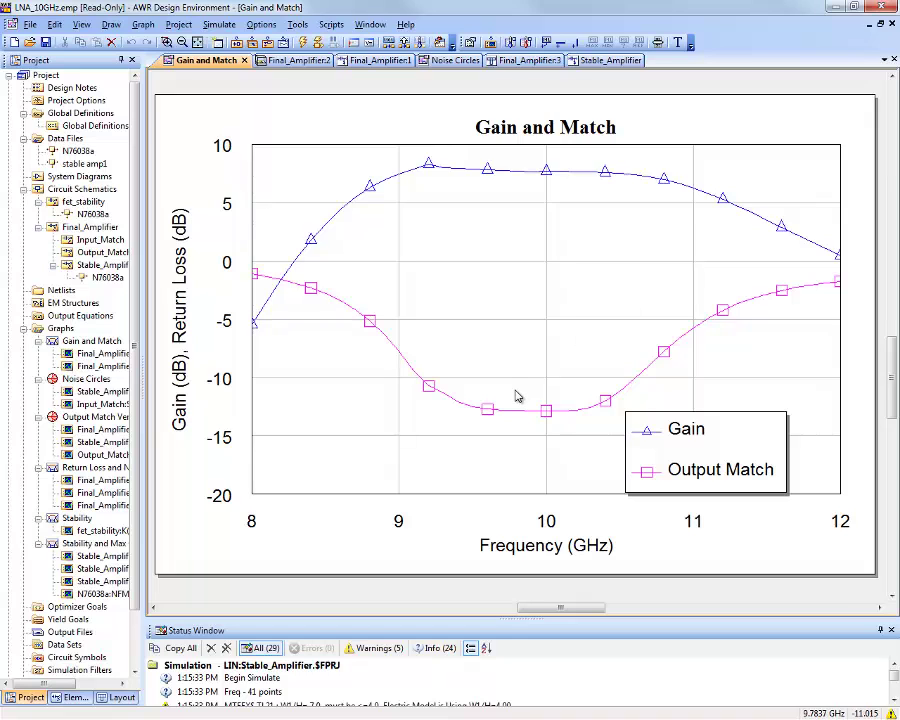
pyautogui.hotkey('ctrl', 'F5')
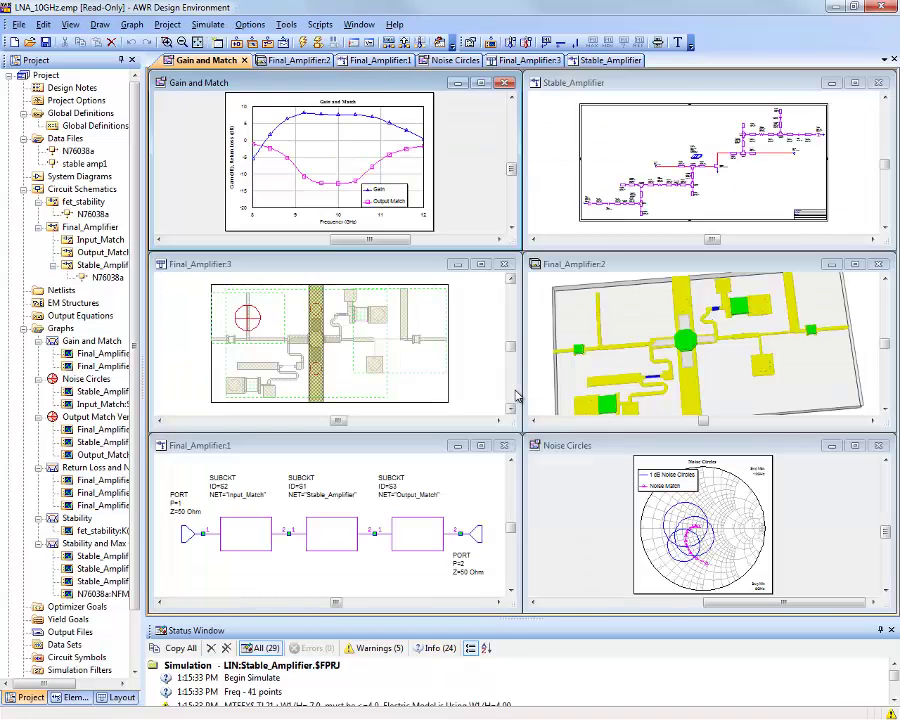
pyautogui.click(669, 447)
pyautogui.hotkey('ctrl', 'F10')
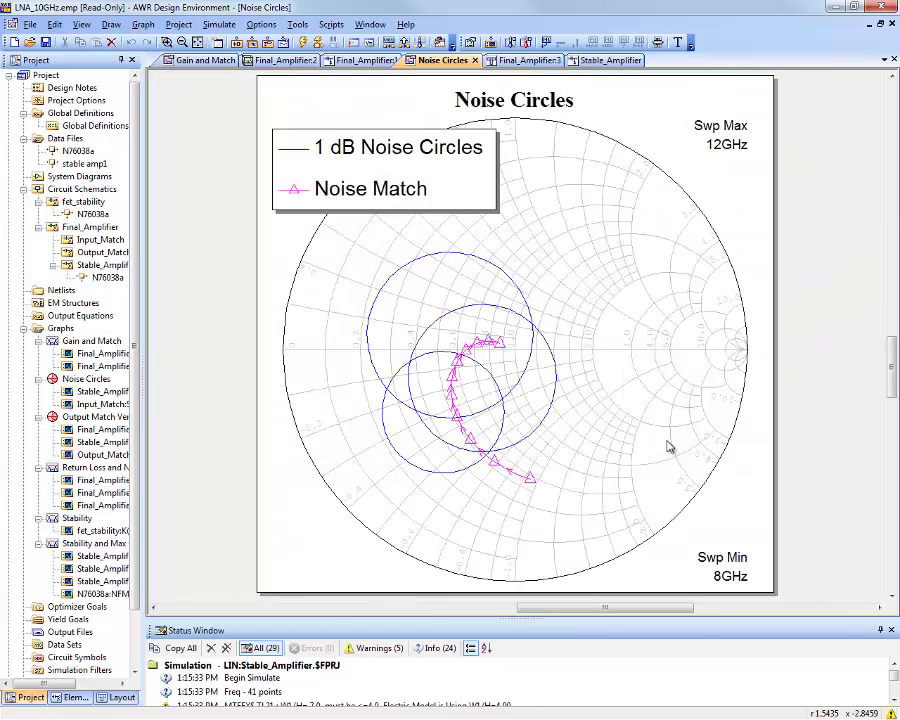
pyautogui.hotkey('ctrl', 'F5')
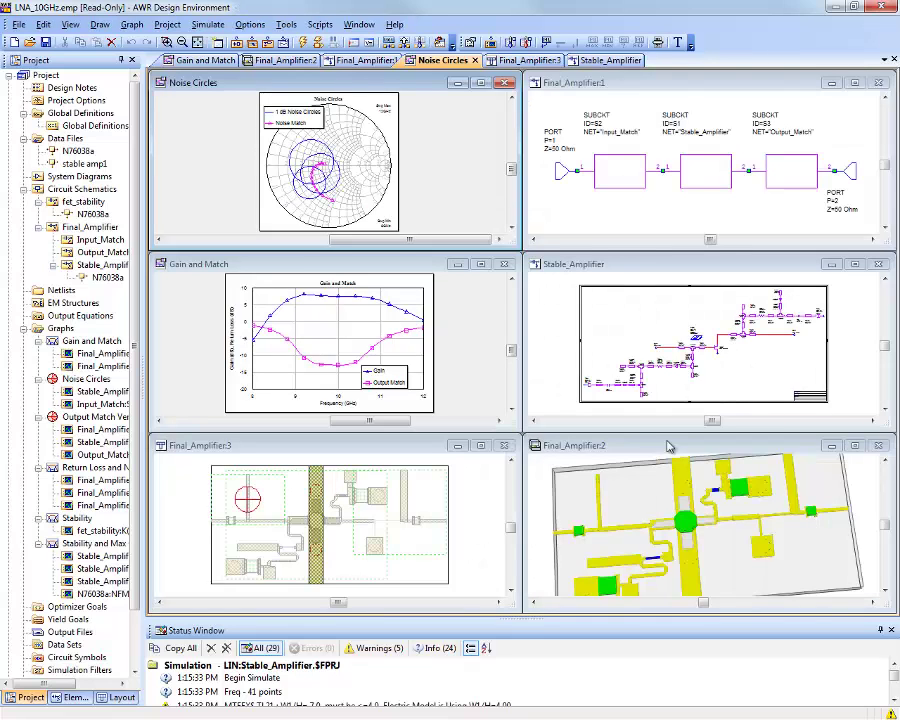
# - Rotate the Final_Amplifier 3D view and inspect the Stable_Amplifier subcircuit layout in its own window, closing it when done
pyautogui.moveTo(653, 532); pyautogui.dragTo(737, 504)
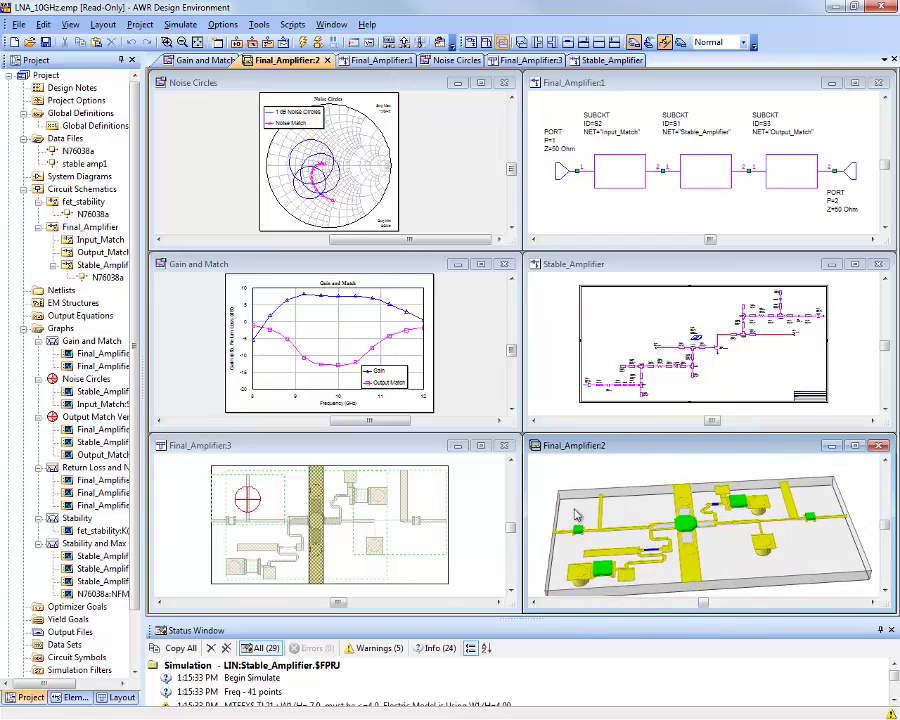
pyautogui.click(343, 536)
pyautogui.click(476, 526)
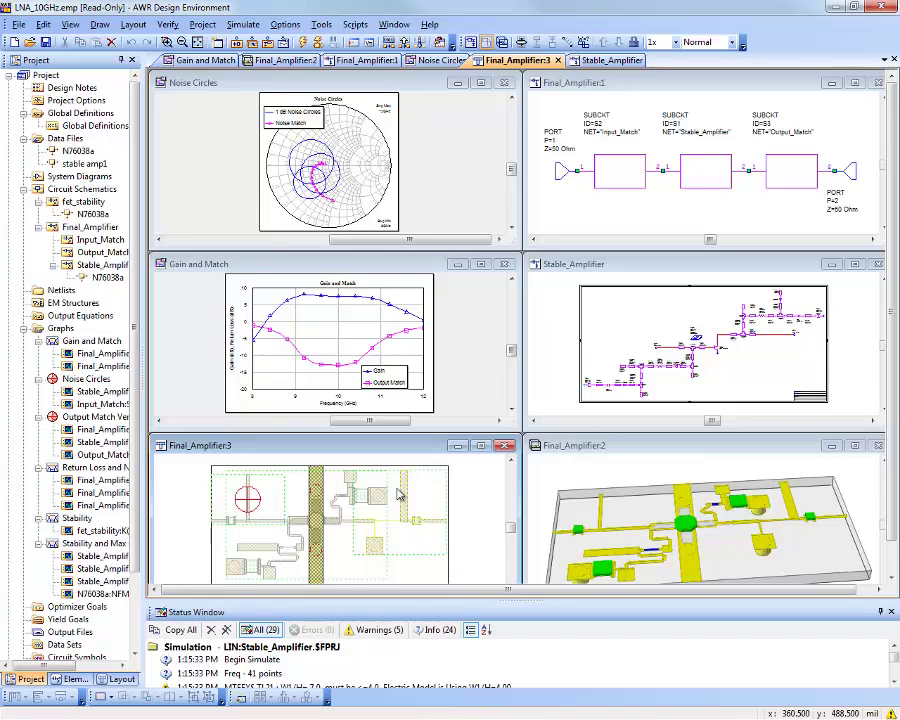
pyautogui.doubleClick(345, 490)
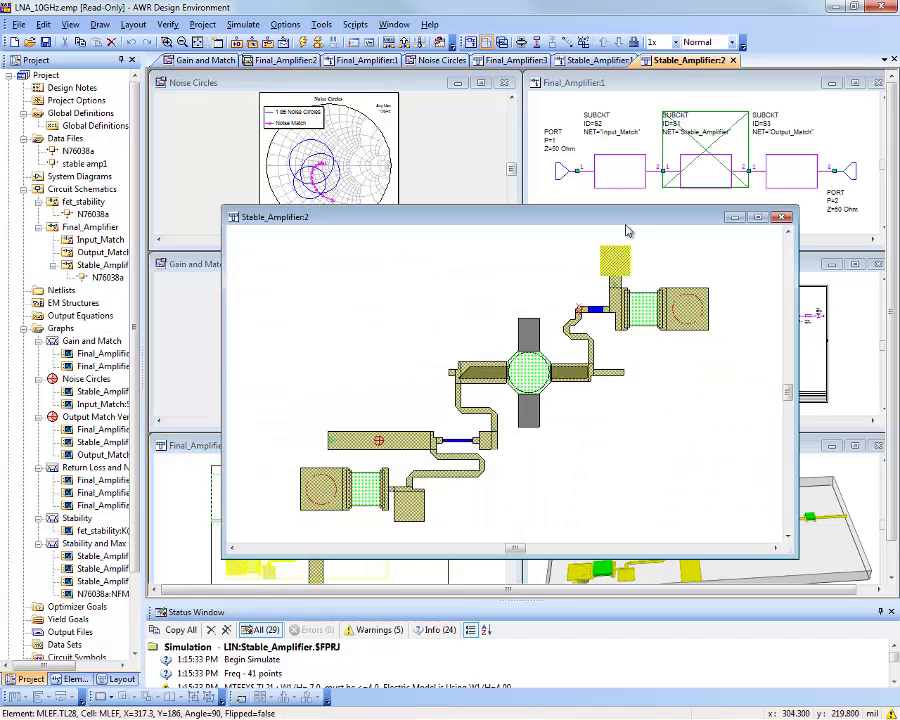
pyautogui.moveTo(627, 210); pyautogui.dragTo(695, 190)
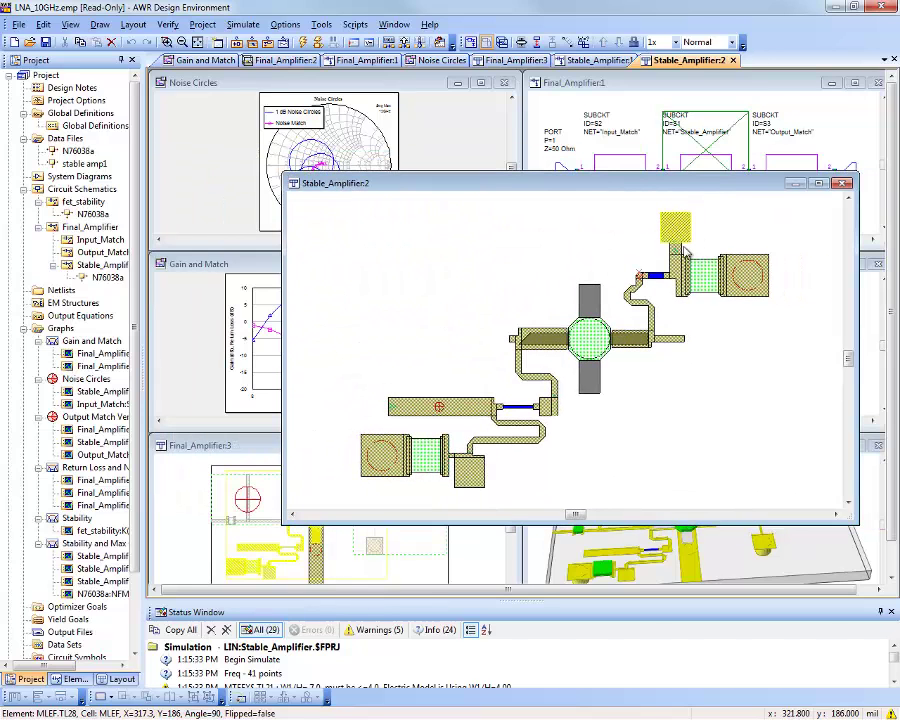
pyautogui.click(843, 186)
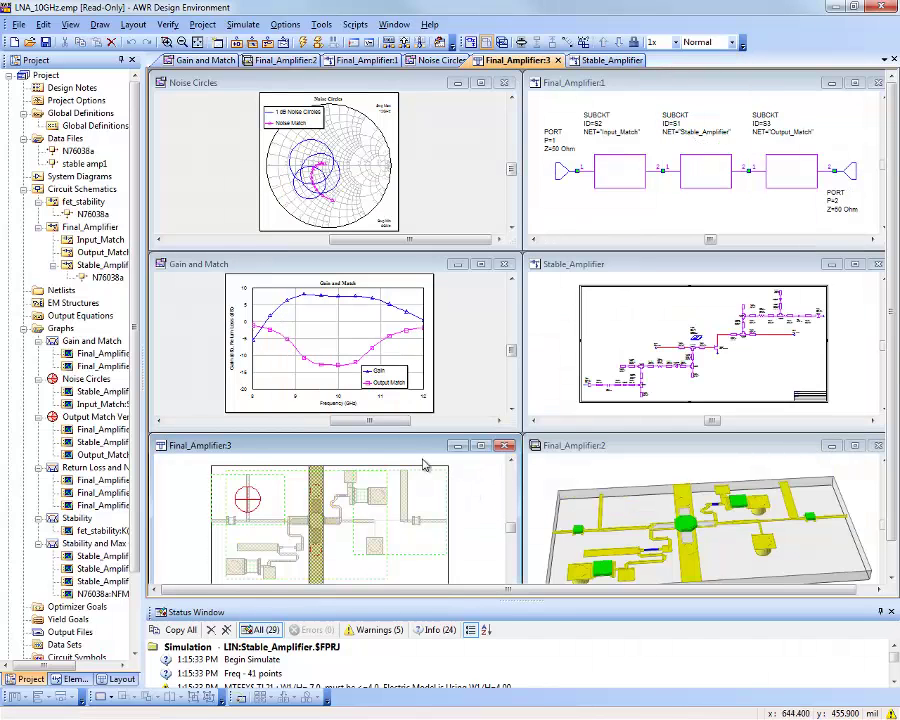
# - Maximize the Final_Amplifier 2D layout and export it in the DXF Flat format
pyautogui.doubleClick(413, 443)
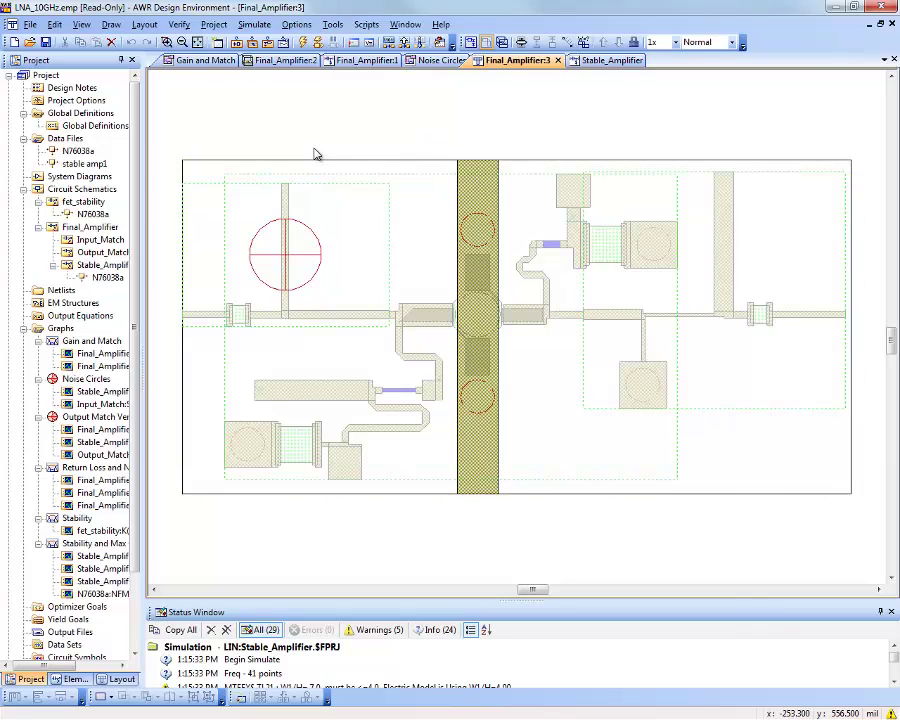
pyautogui.click(145, 25)
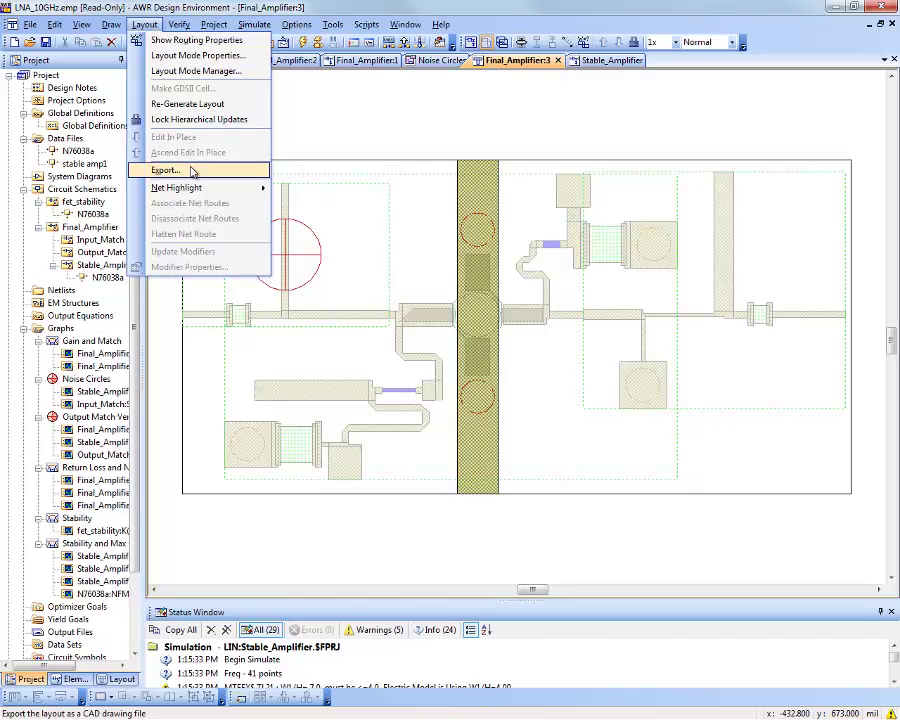
pyautogui.click(193, 174)
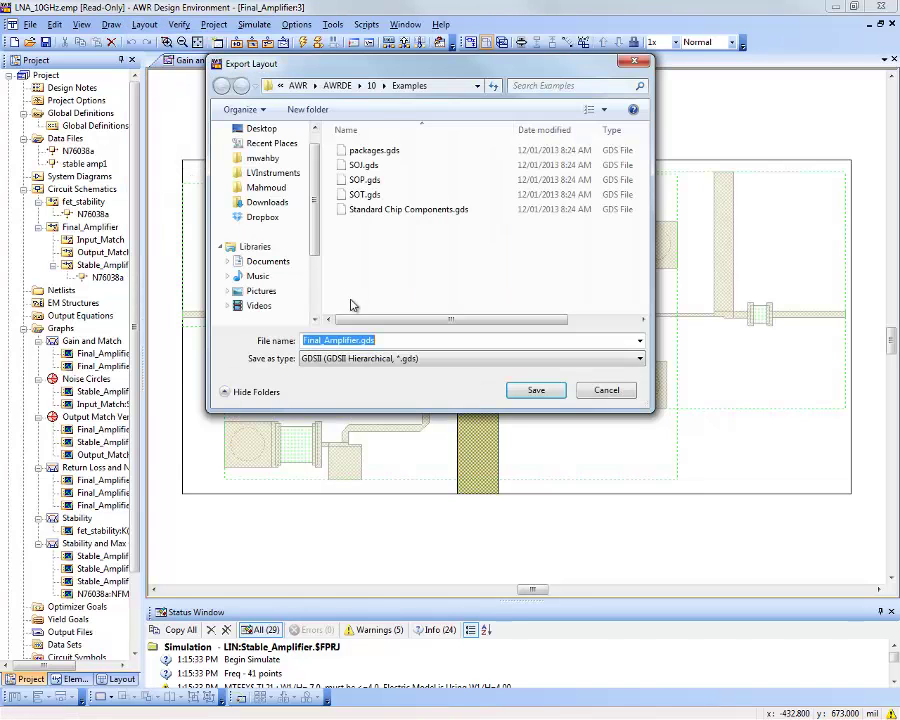
pyautogui.click(365, 358)
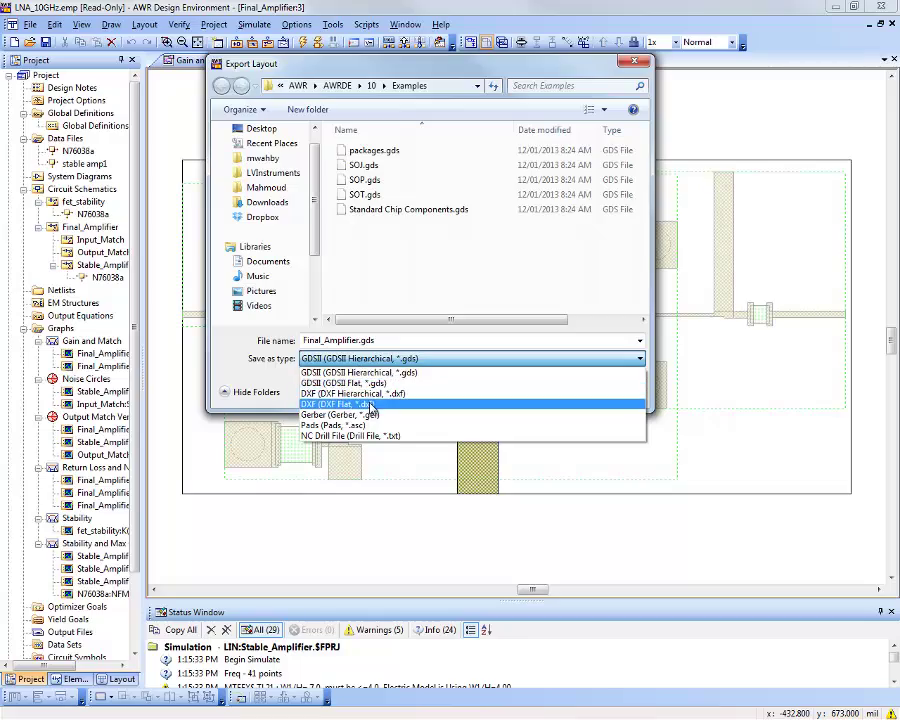
pyautogui.click(368, 404)
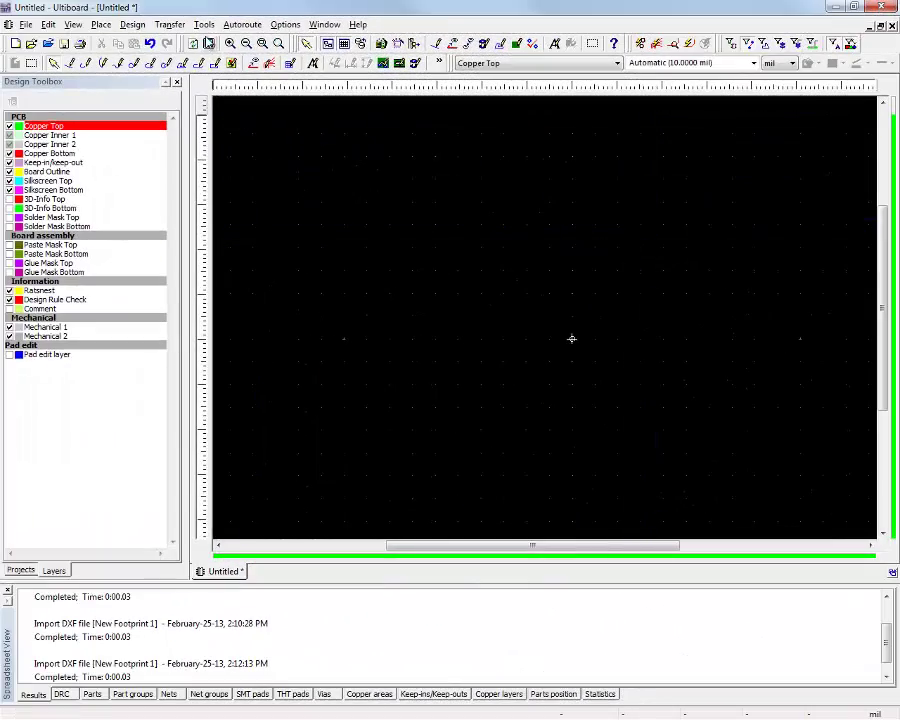
# - Switch to Ultiboard, create a new PCB part in the User Database, and move its placeholder text below the origin
pyautogui.click(205, 25)
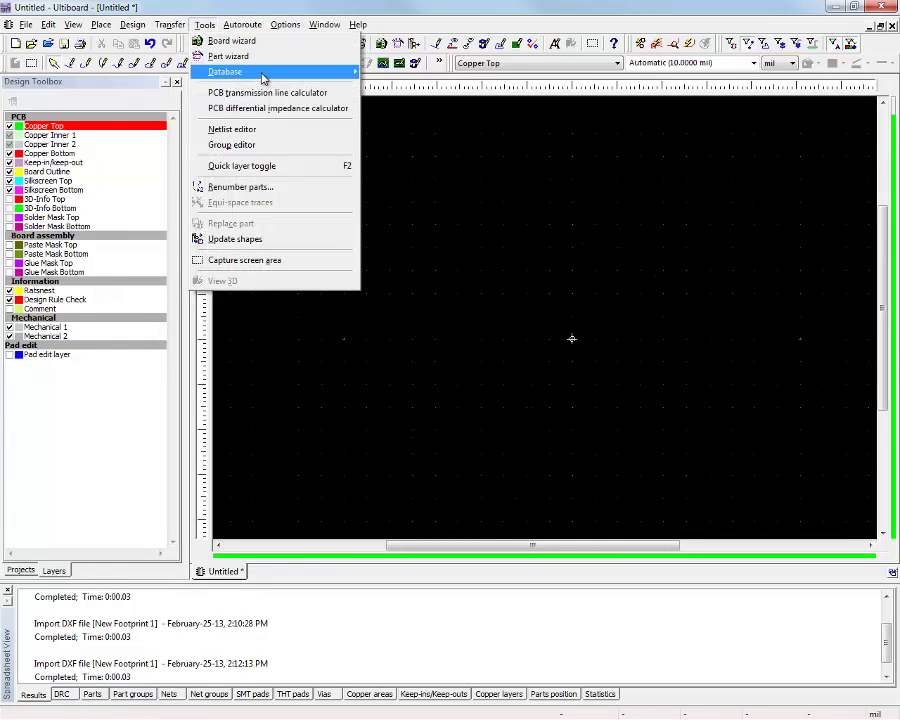
pyautogui.moveTo(263, 78)
pyautogui.click(446, 74)
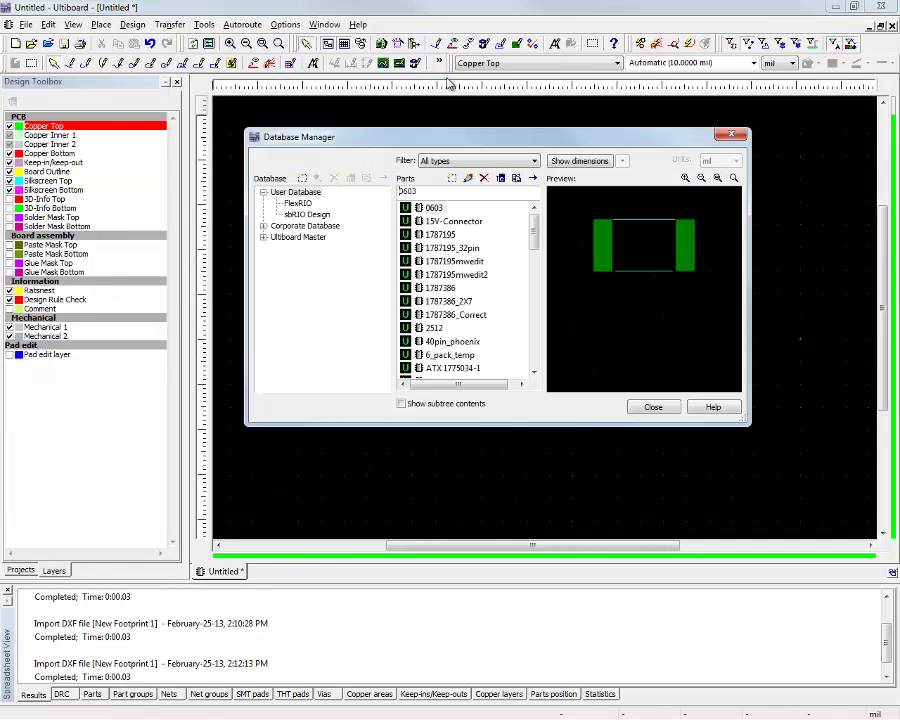
pyautogui.click(294, 193)
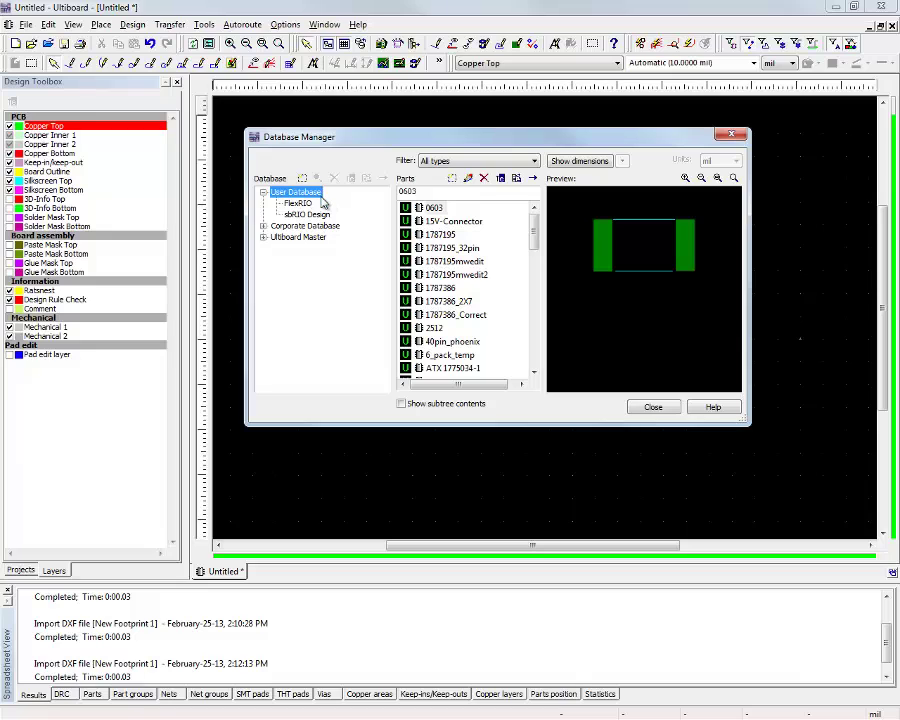
pyautogui.click(453, 178)
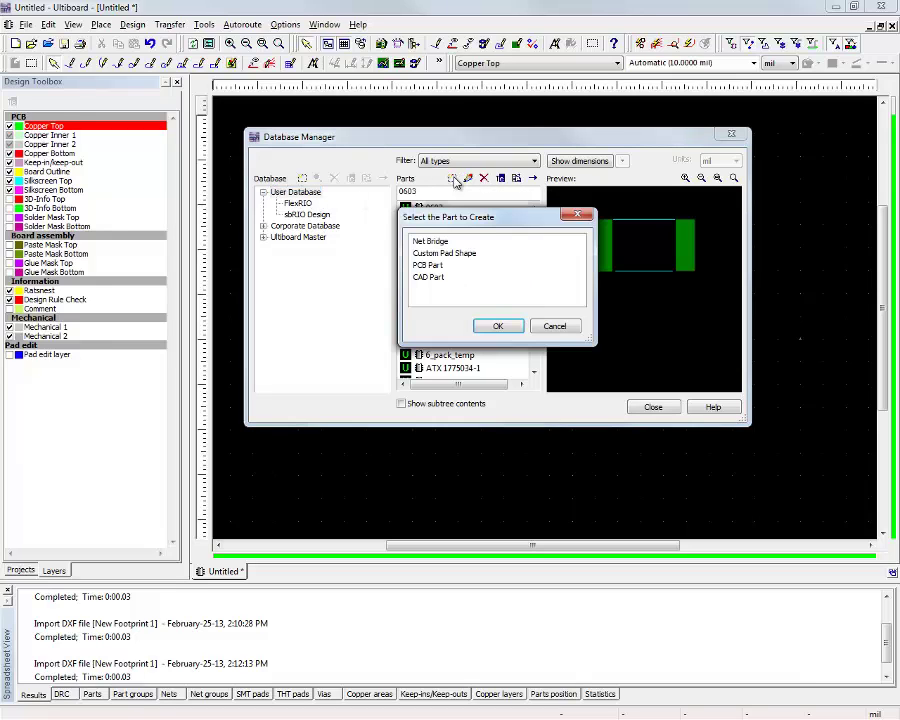
pyautogui.doubleClick(430, 266)
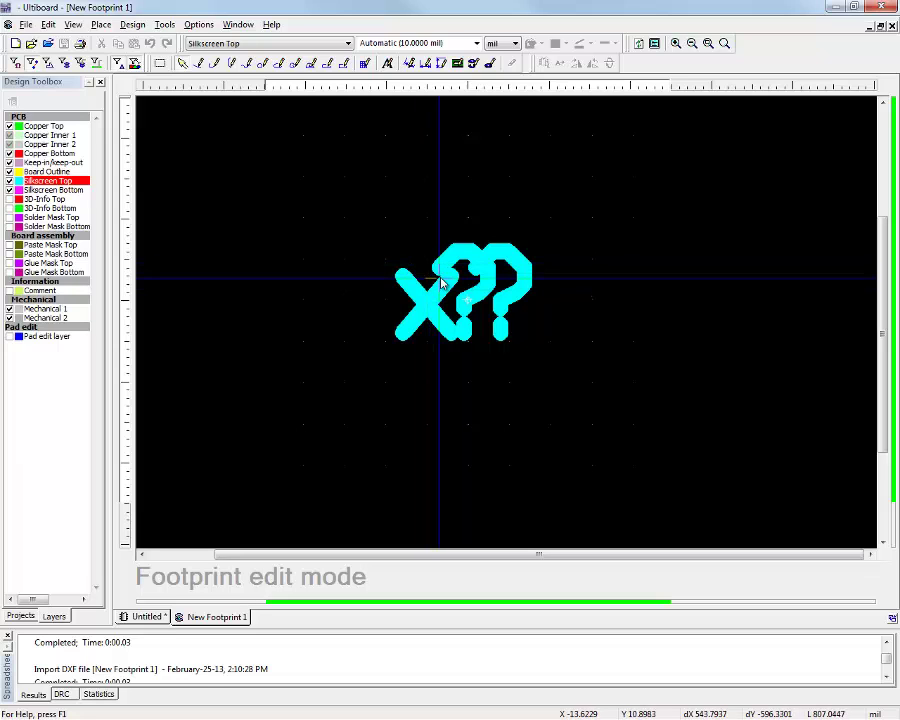
pyautogui.moveTo(372, 216); pyautogui.dragTo(560, 370)
pyautogui.moveTo(495, 320); pyautogui.dragTo(503, 468)
# - Open Final_Amplifier_10GHz.dxf from the Desktop for DXF import into the new footprint
pyautogui.click(26, 24)
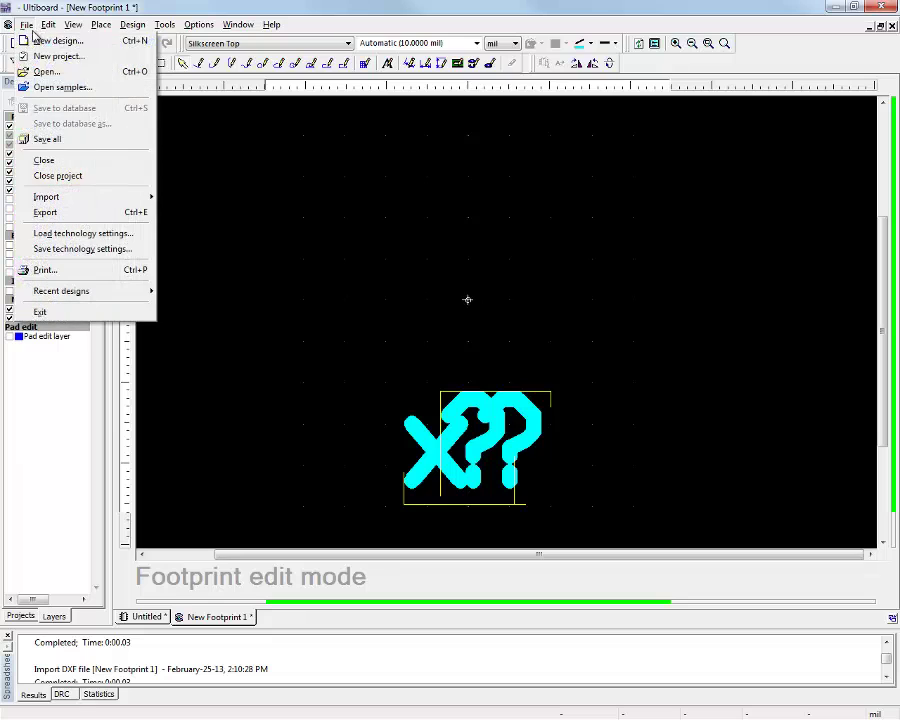
pyautogui.moveTo(86, 197)
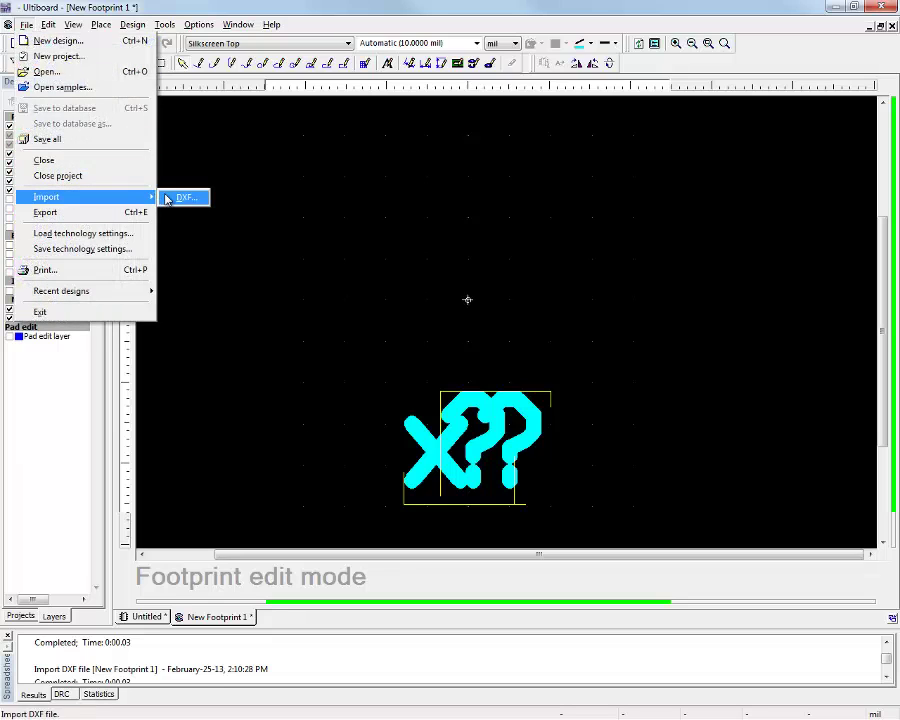
pyautogui.click(169, 195)
pyautogui.click(535, 375)
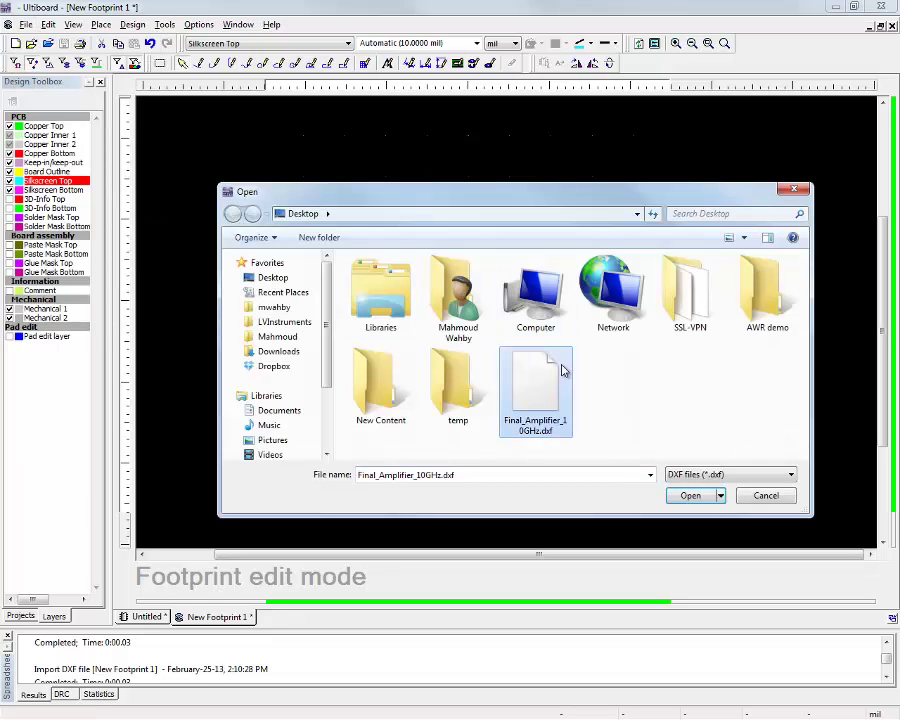
pyautogui.click(689, 496)
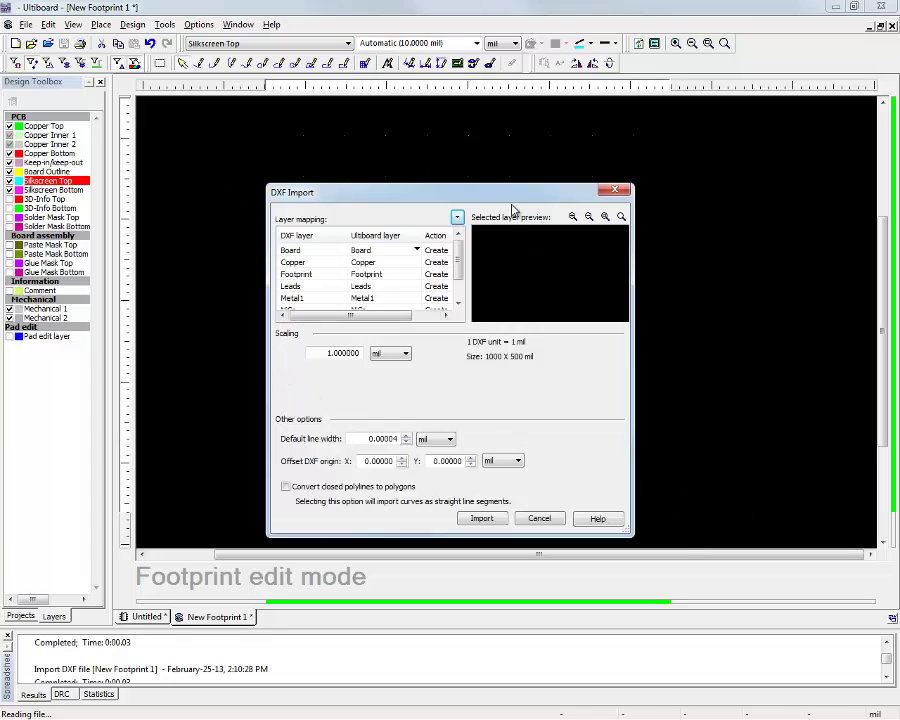
# - Enlarge the import dialog and preview the Copper, Footprint, Leads and Metal1 layers of the DXF file
pyautogui.moveTo(509, 186); pyautogui.dragTo(511, 85)
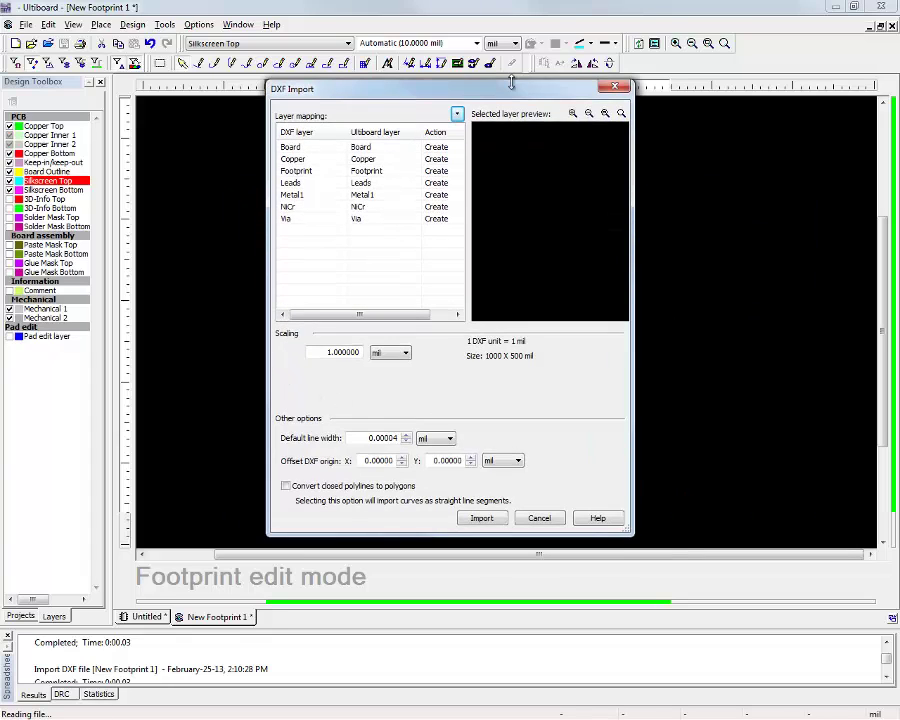
pyautogui.click(370, 157)
pyautogui.click(370, 164)
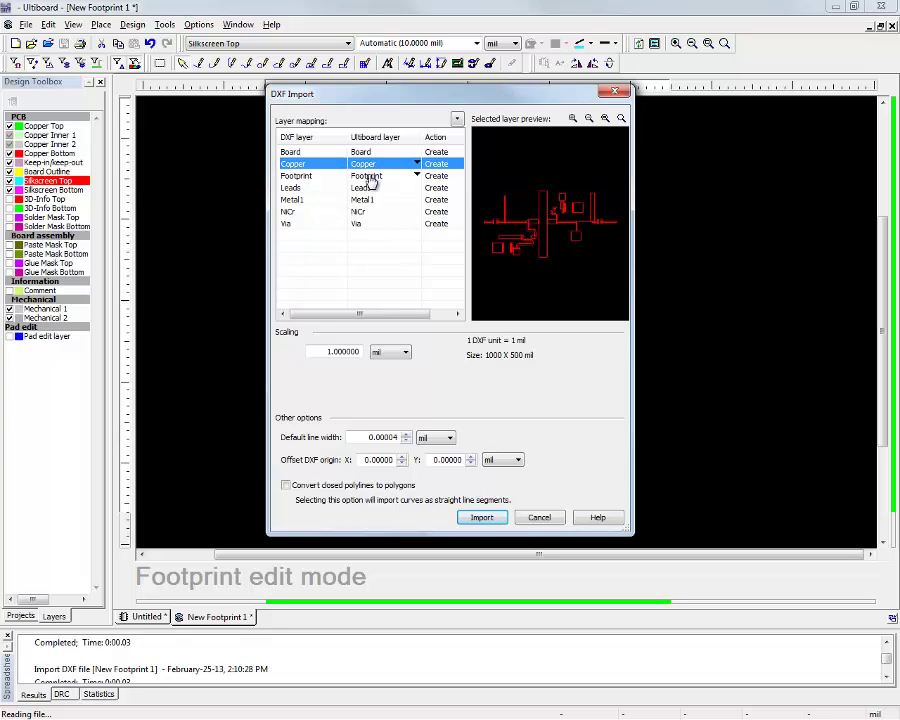
pyautogui.click(371, 176)
pyautogui.click(369, 189)
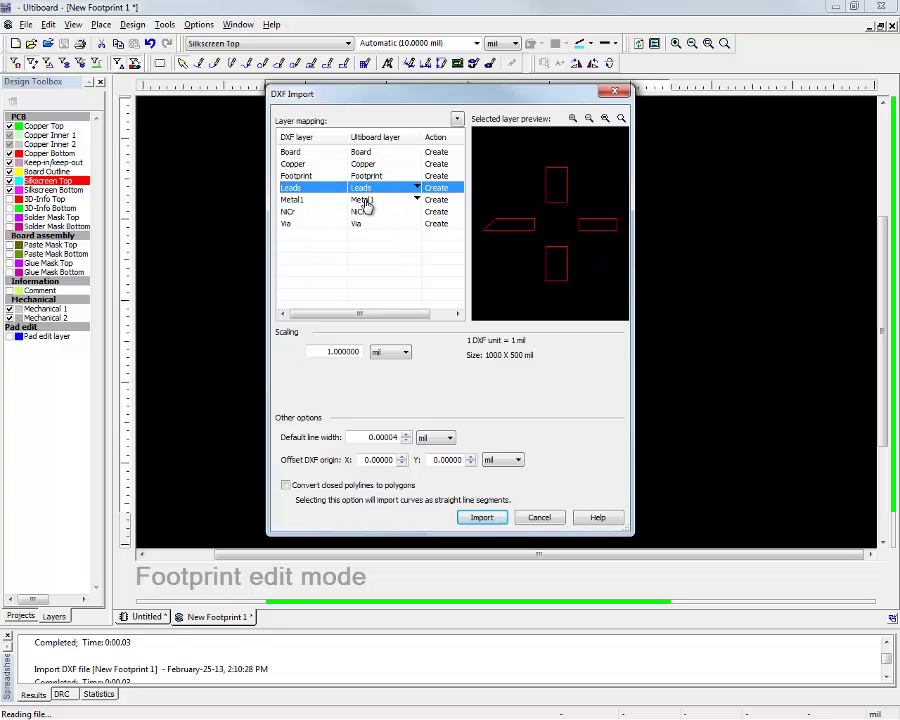
pyautogui.click(365, 201)
# - Set the Ultiboard layer mapping of all DXF layers to <Do not import>
pyautogui.click(409, 142)
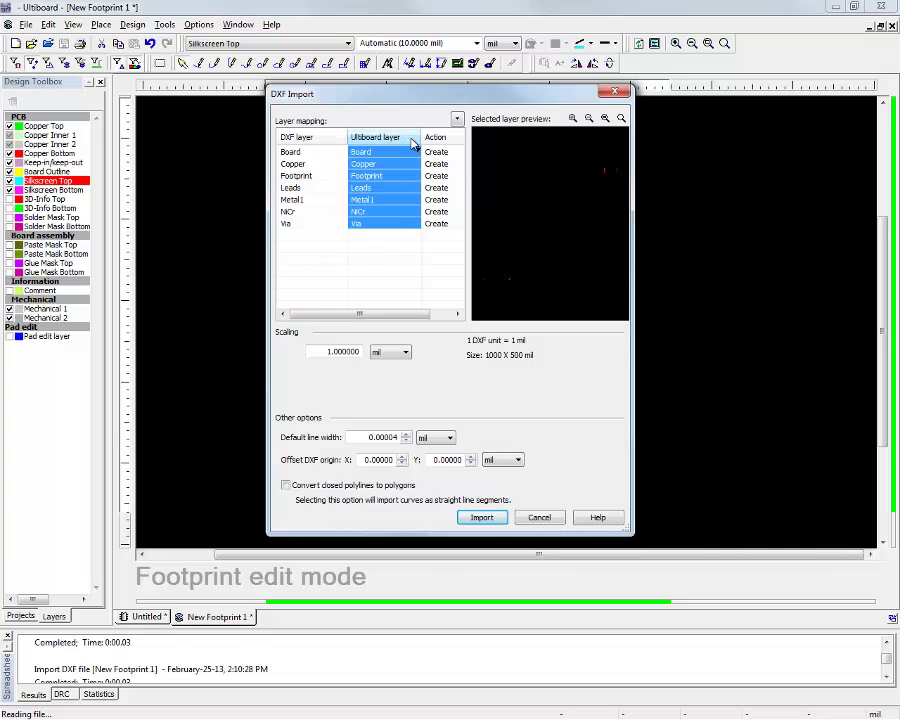
pyautogui.click(417, 153)
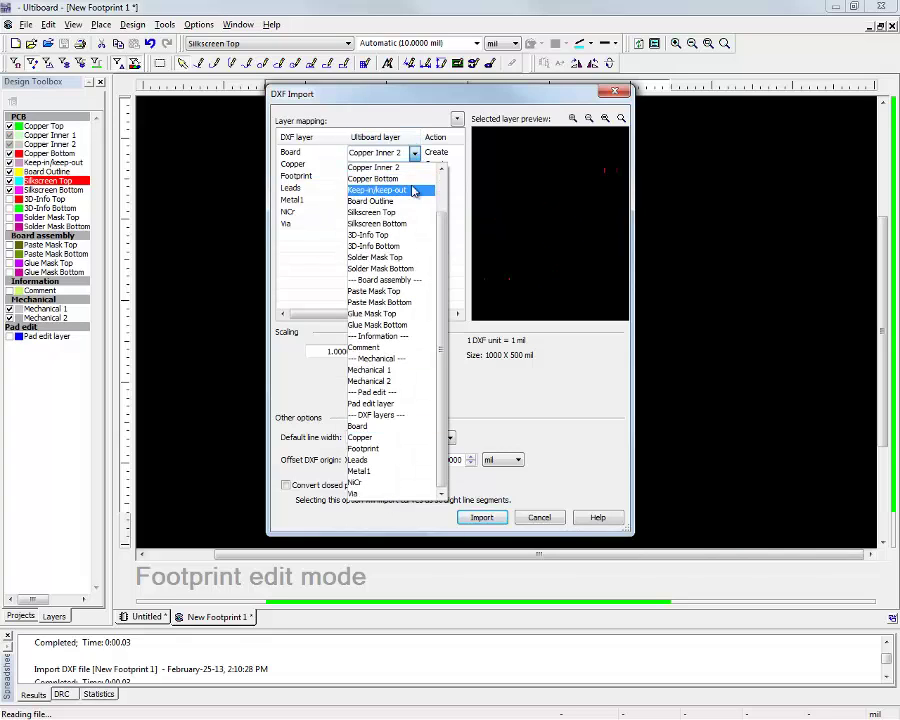
pyautogui.scroll(2, 415, 170)
pyautogui.click(410, 167)
pyautogui.click(400, 249)
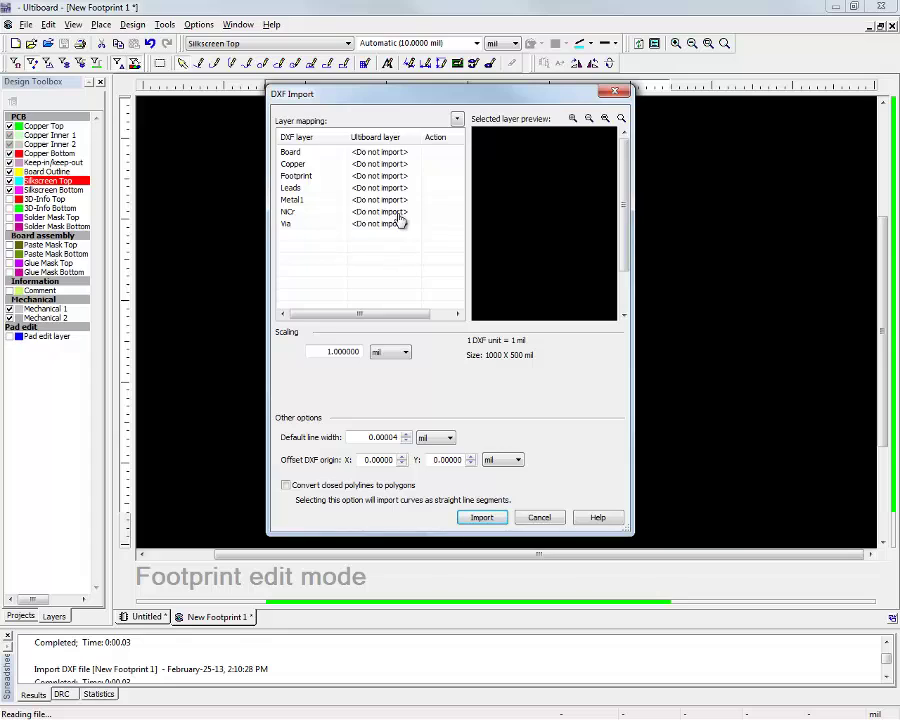
# - Import the Copper DXF layer onto Copper Top with closed polylines converted to polygons
pyautogui.click(392, 165)
pyautogui.click(414, 165)
pyautogui.click(415, 165)
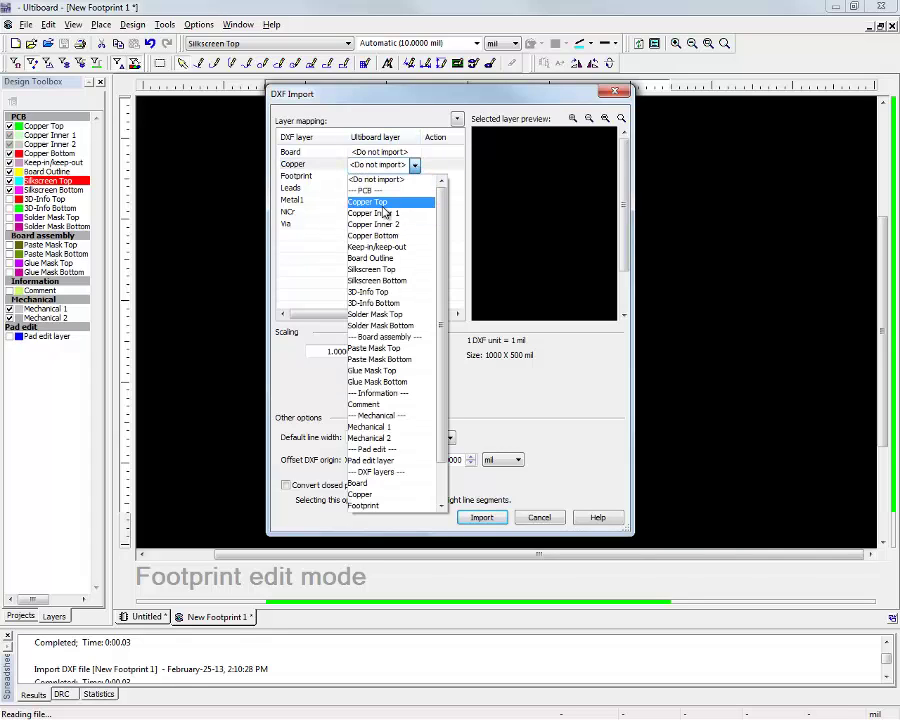
pyautogui.click(372, 202)
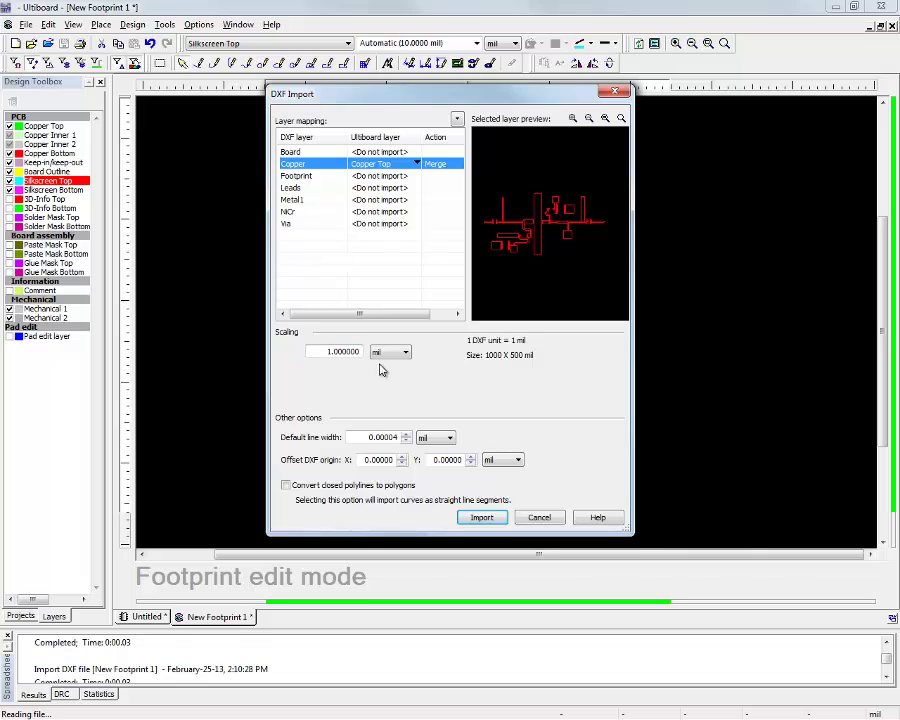
pyautogui.click(286, 486)
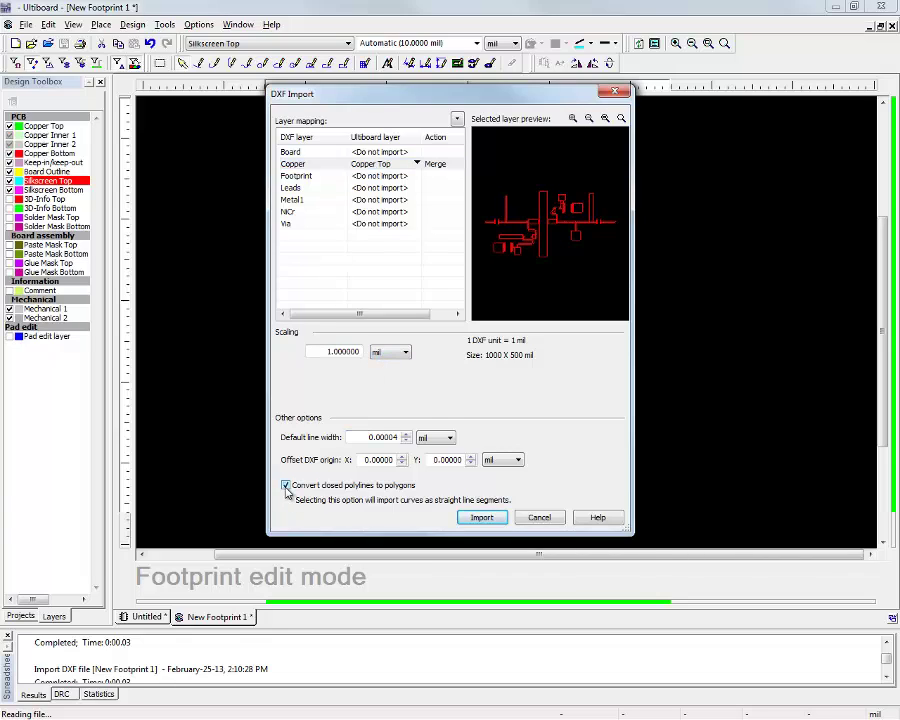
pyautogui.click(488, 520)
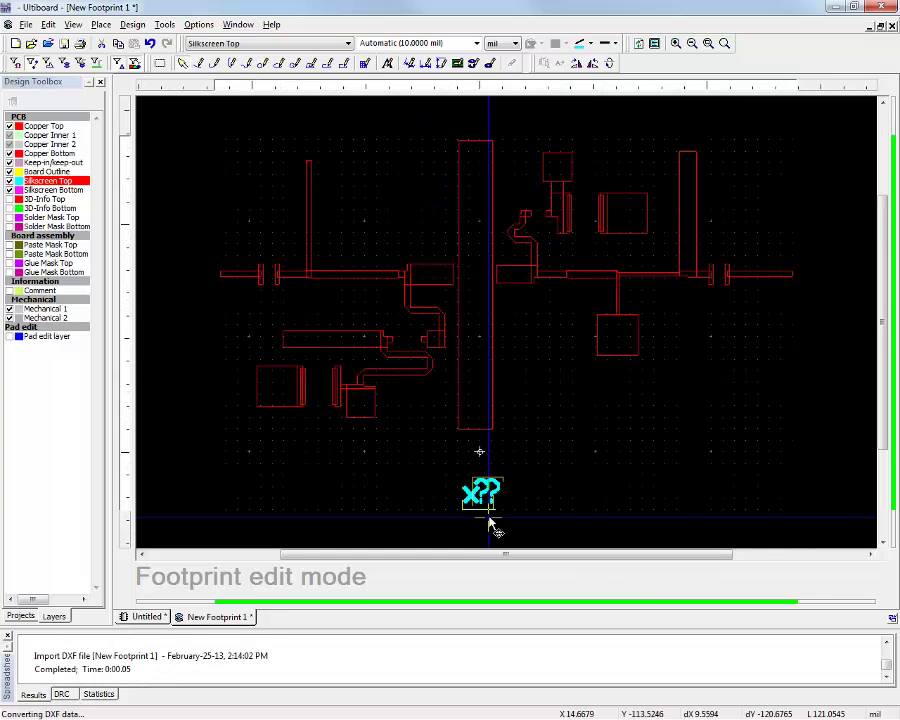
# - Change the display colour of the Copper Top layer to bright green
pyautogui.click(19, 128)
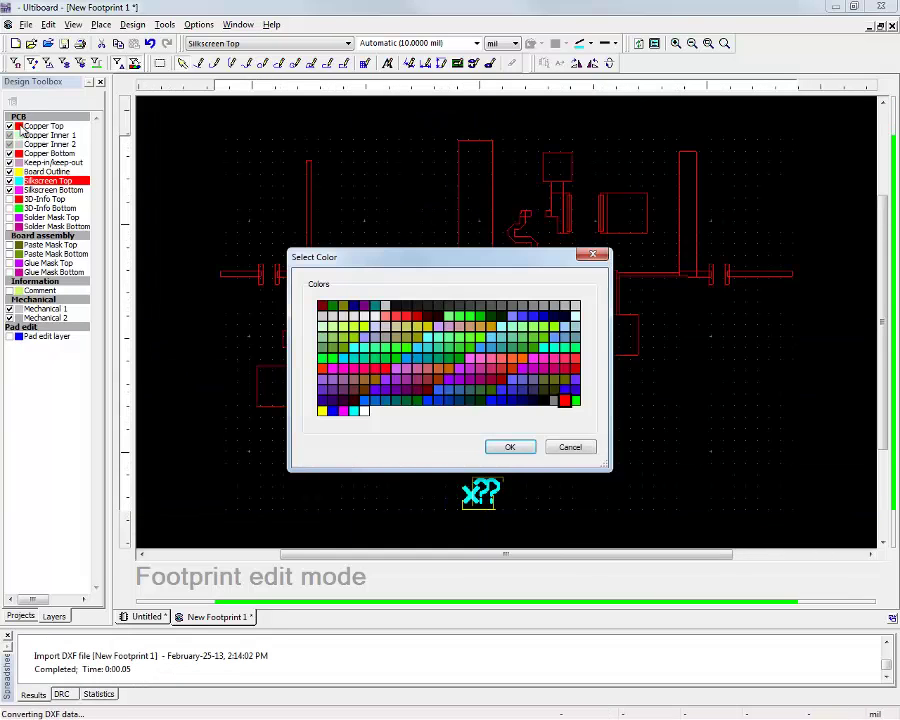
pyautogui.click(474, 318)
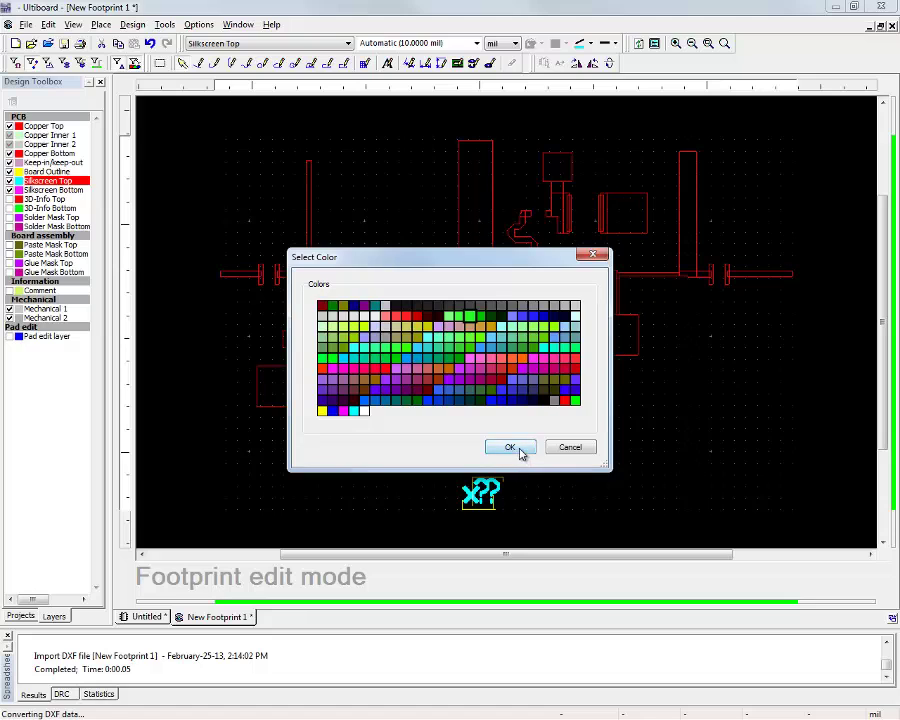
pyautogui.click(514, 449)
# - Apply a solid fill style to all imported copper polygons in the footprint, and deselect them
pyautogui.moveTo(710, 380); pyautogui.dragTo(816, 468)
pyautogui.rightClick(533, 242)
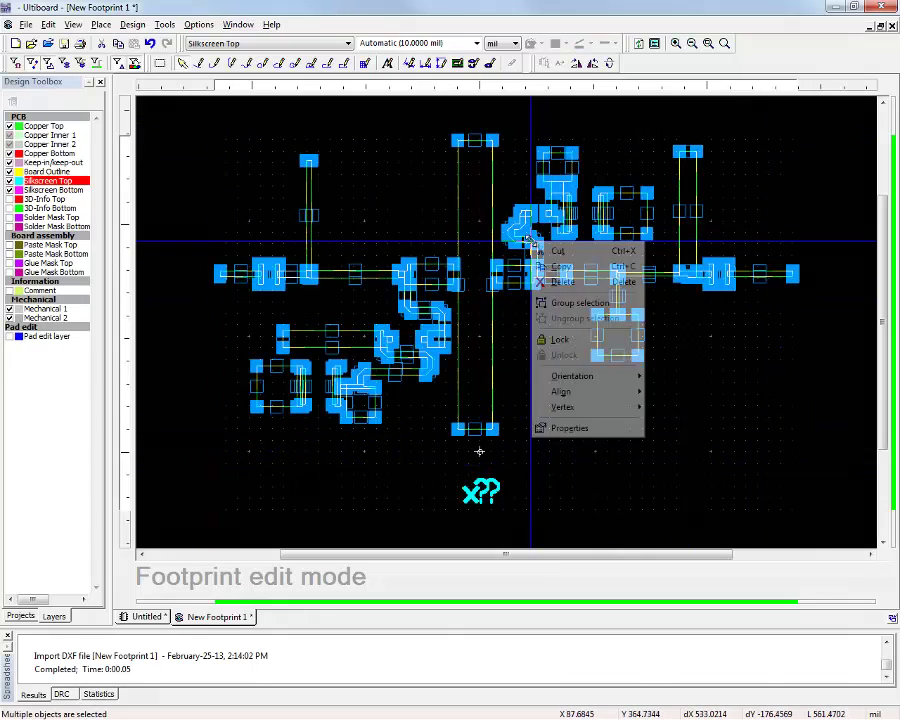
pyautogui.click(573, 429)
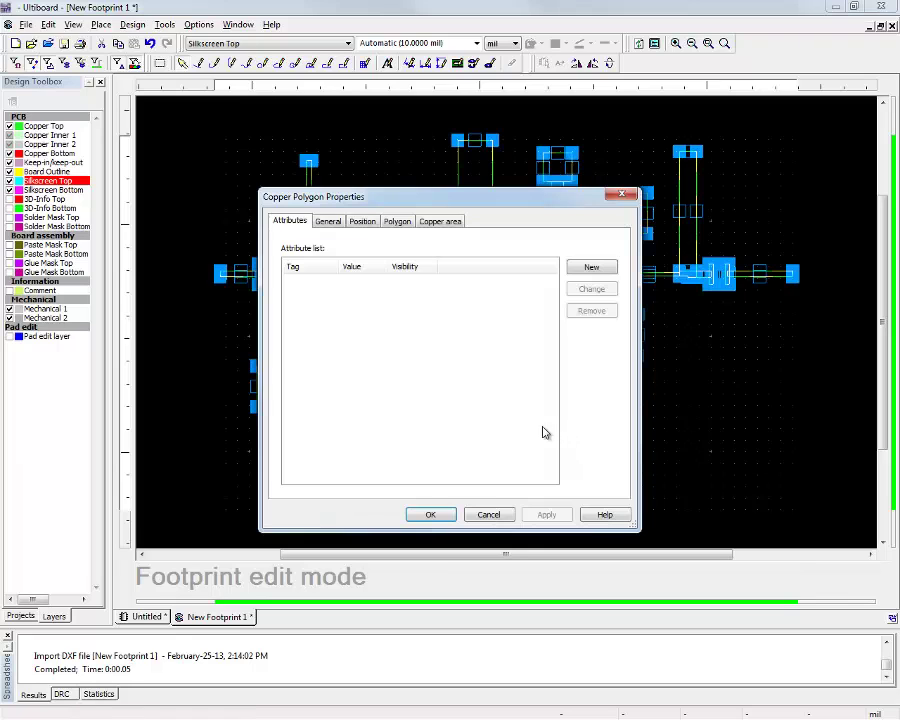
pyautogui.click(440, 221)
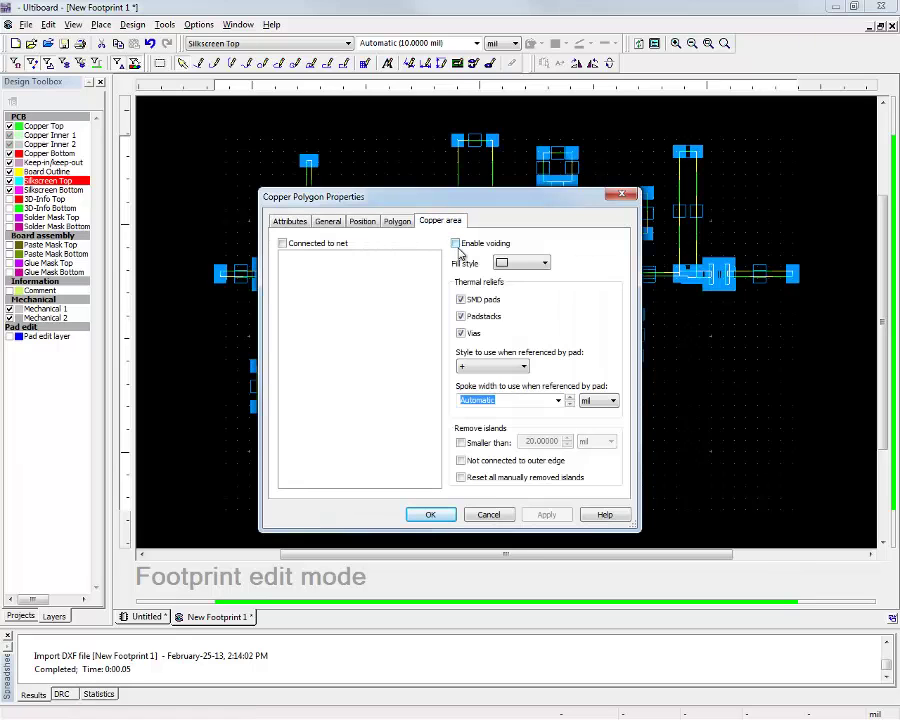
pyautogui.click(518, 264)
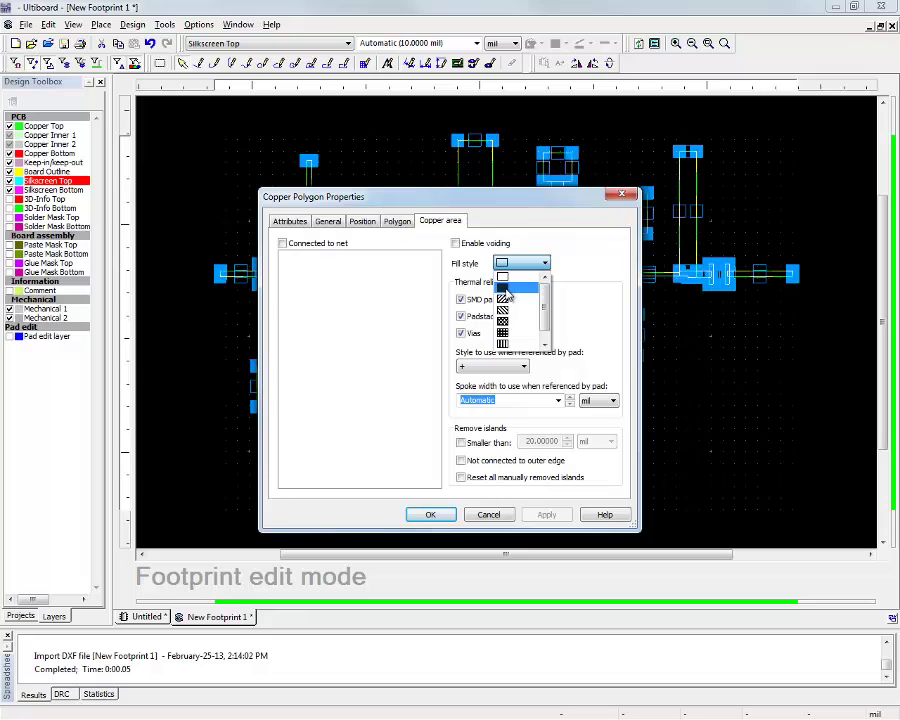
pyautogui.click(516, 288)
pyautogui.click(431, 514)
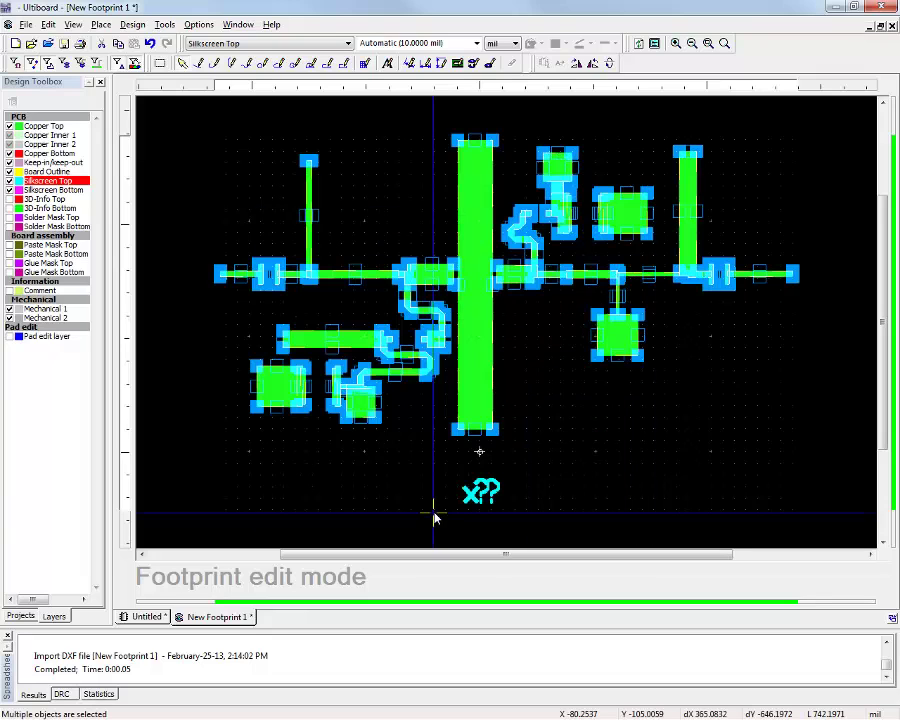
pyautogui.click(642, 437)
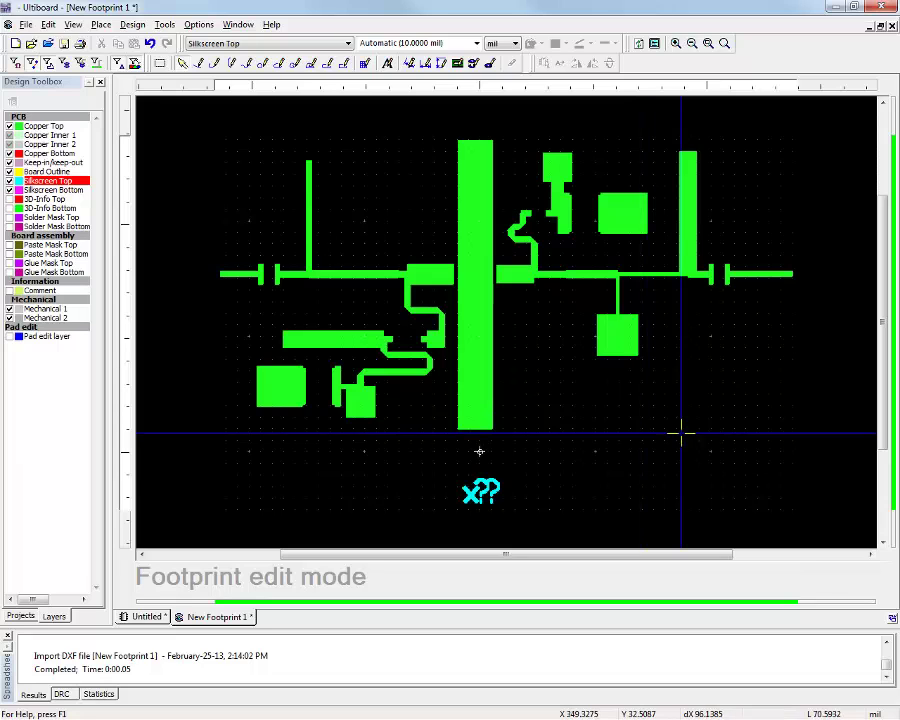
# - Place rectangular SMD pins on Copper Top at both ends of the central strip, on the five square pads and at the two outer line ends
pyautogui.press('F8')
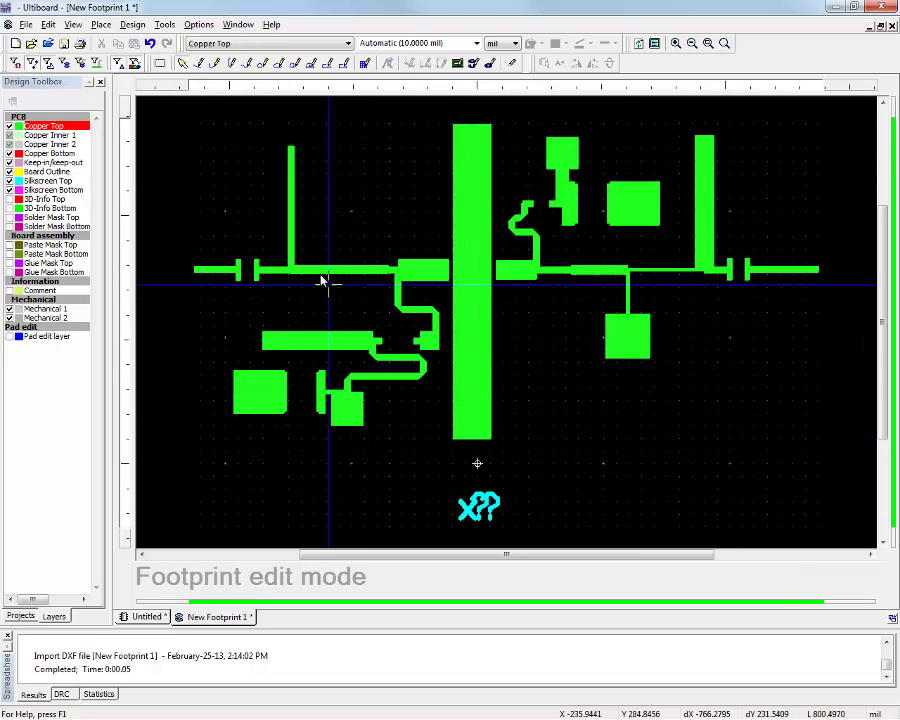
pyautogui.click(101, 28)
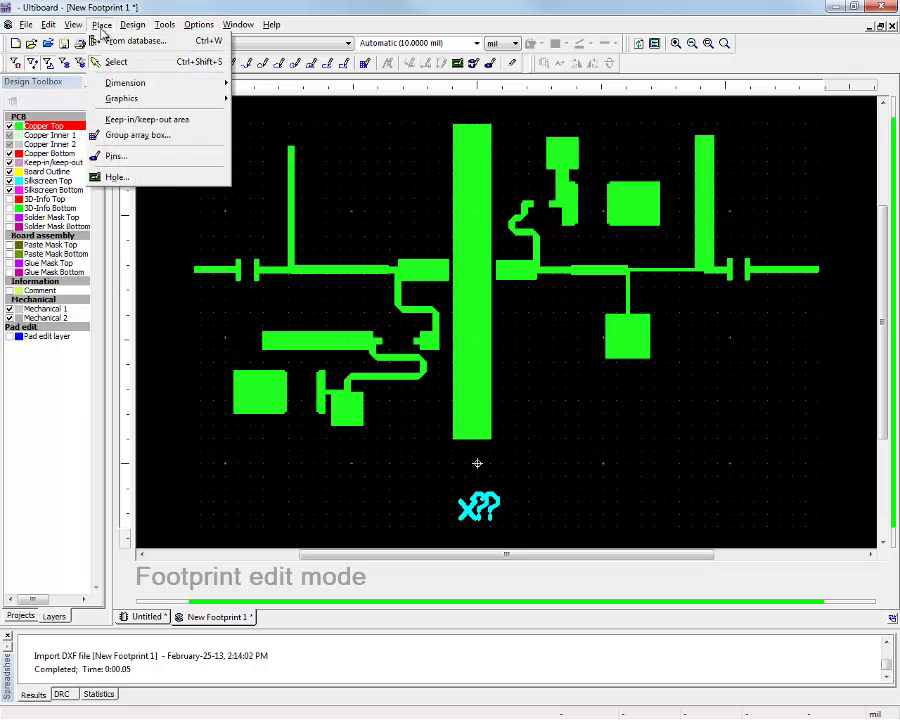
pyautogui.click(124, 157)
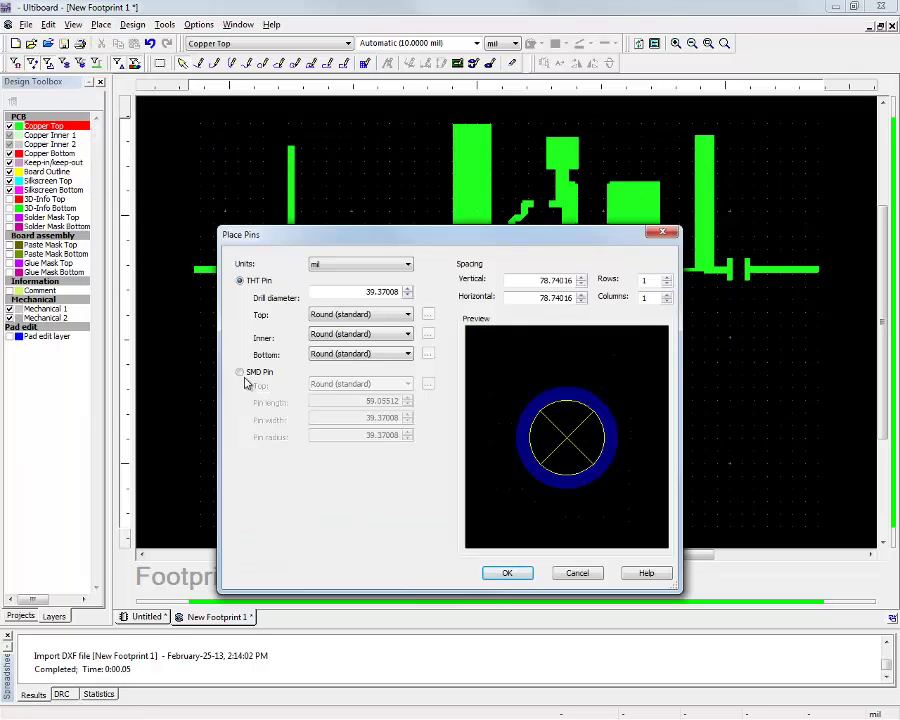
pyautogui.click(240, 375)
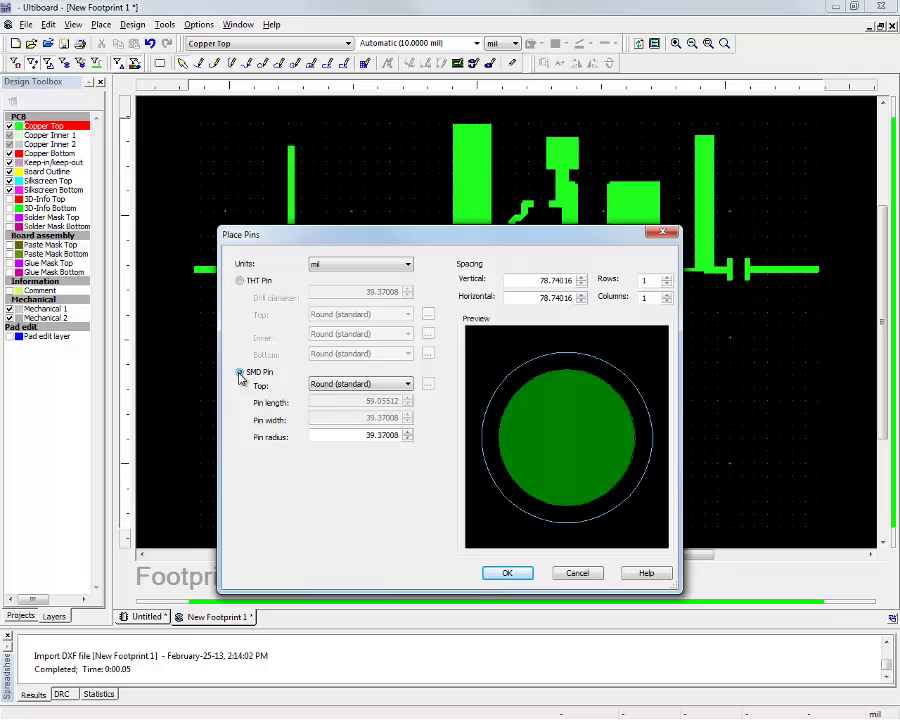
pyautogui.click(393, 386)
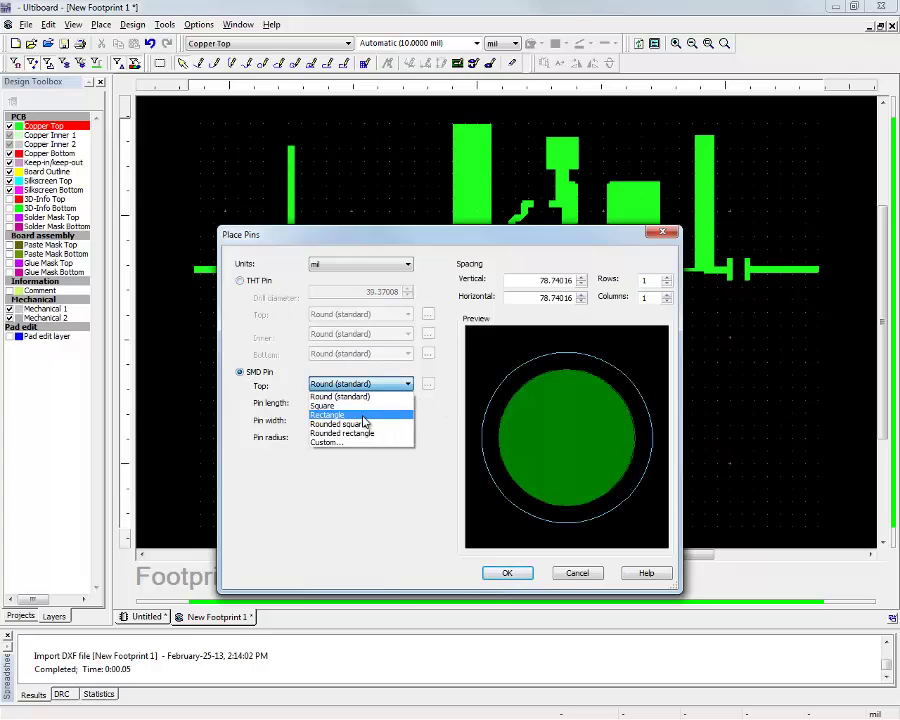
pyautogui.click(330, 414)
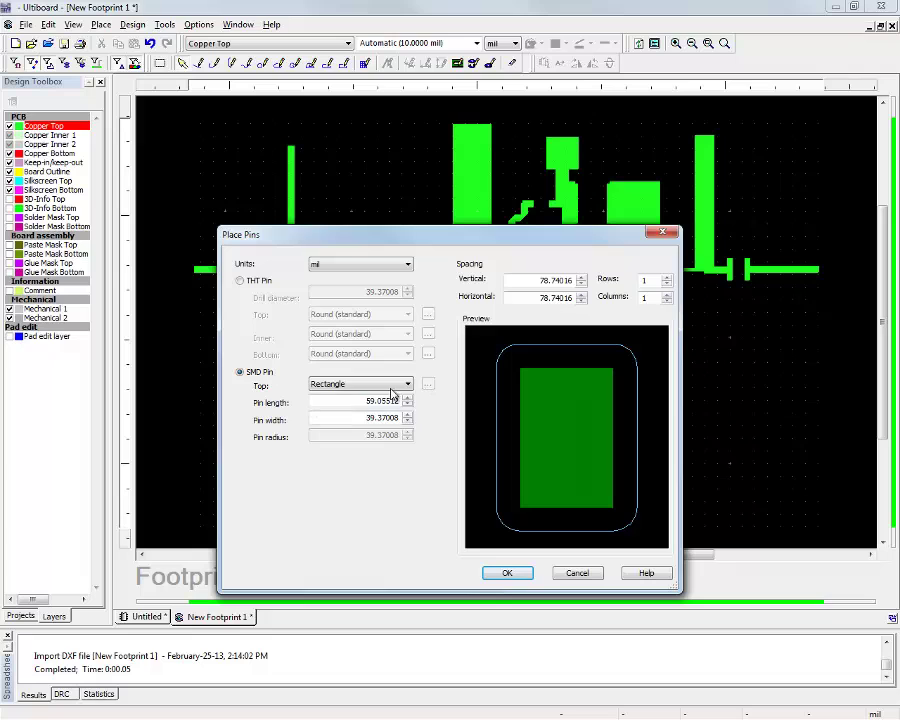
pyautogui.click(510, 573)
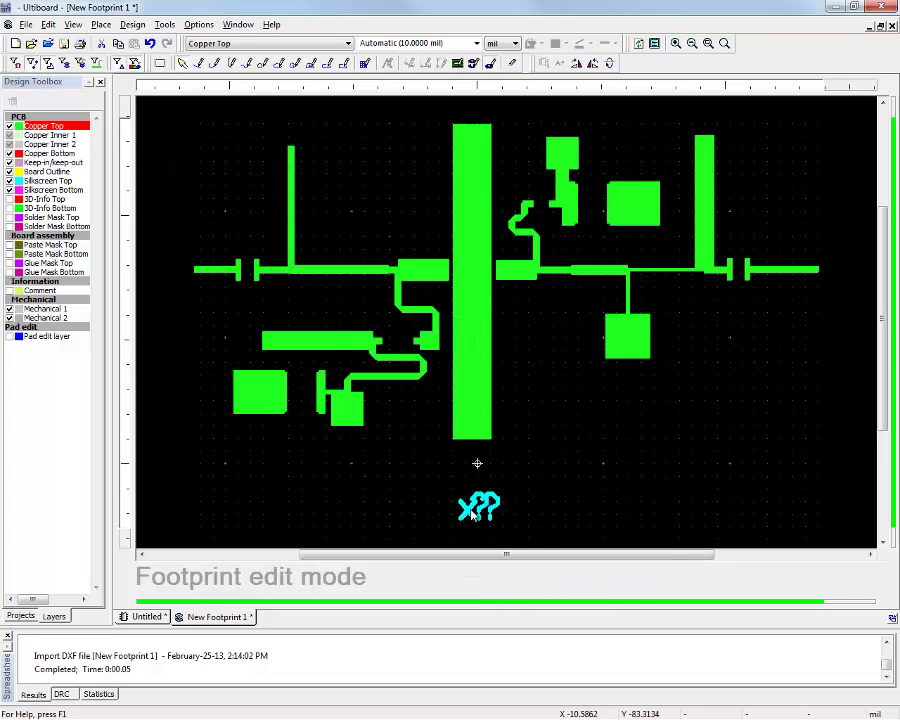
pyautogui.click(475, 402)
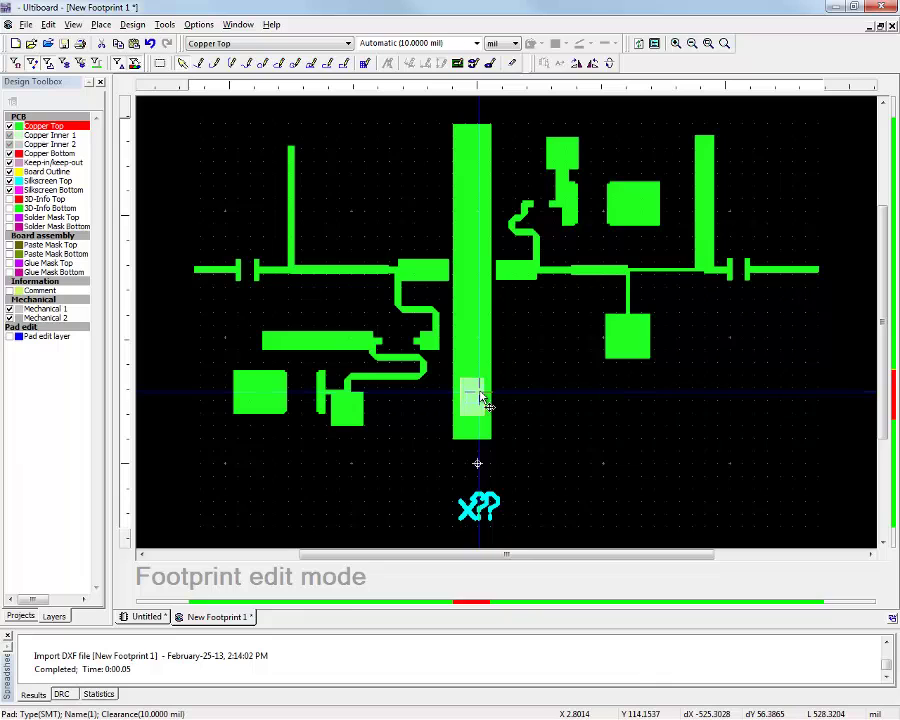
pyautogui.click(474, 155)
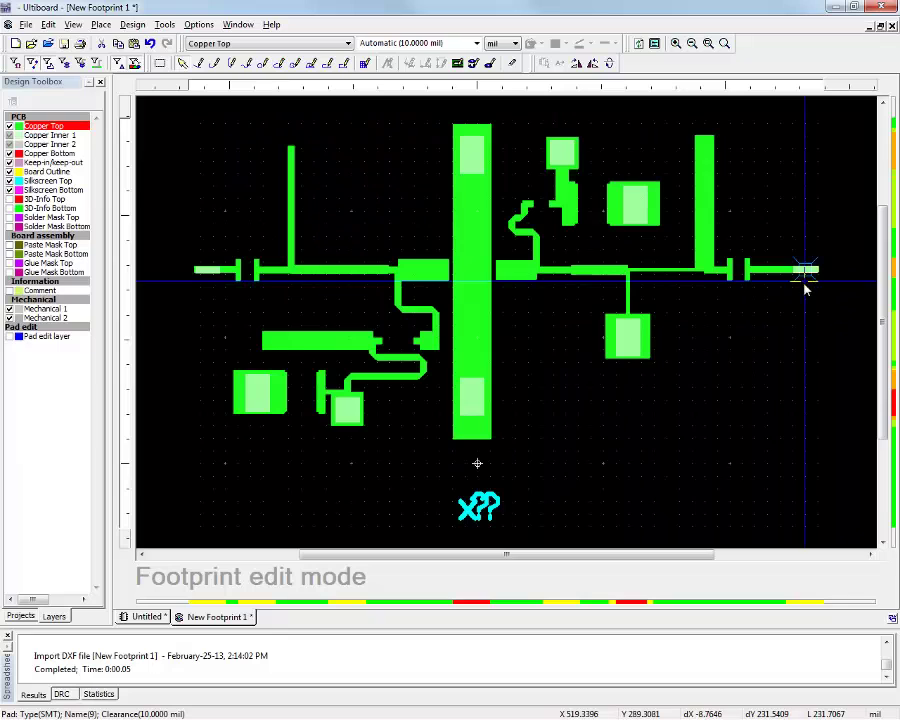
# - Save the footprint to the User Database under a name beginning with AW
pyautogui.click(27, 27)
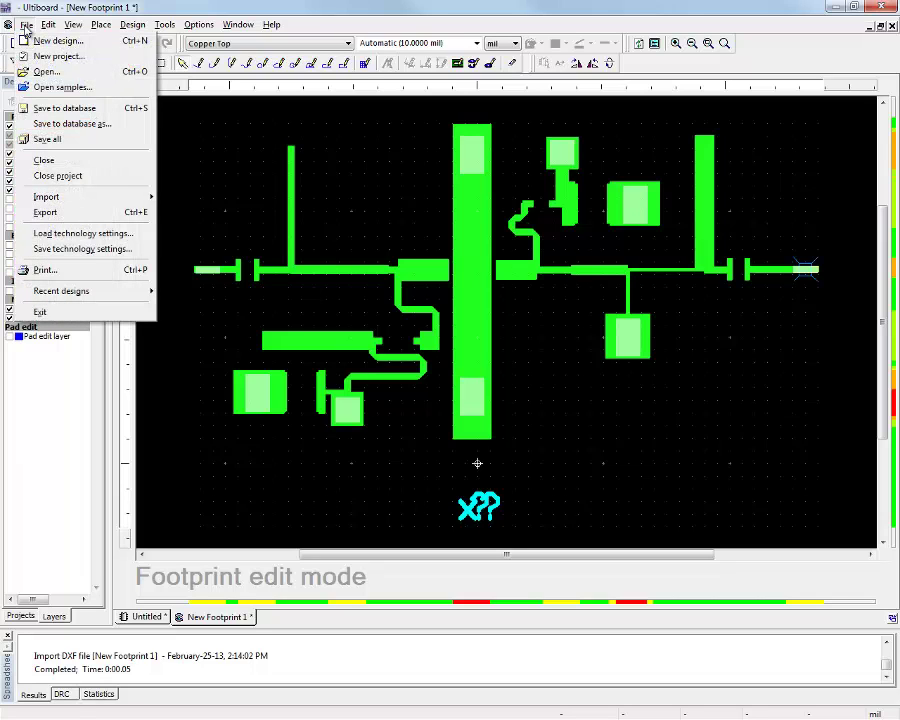
pyautogui.click(58, 108)
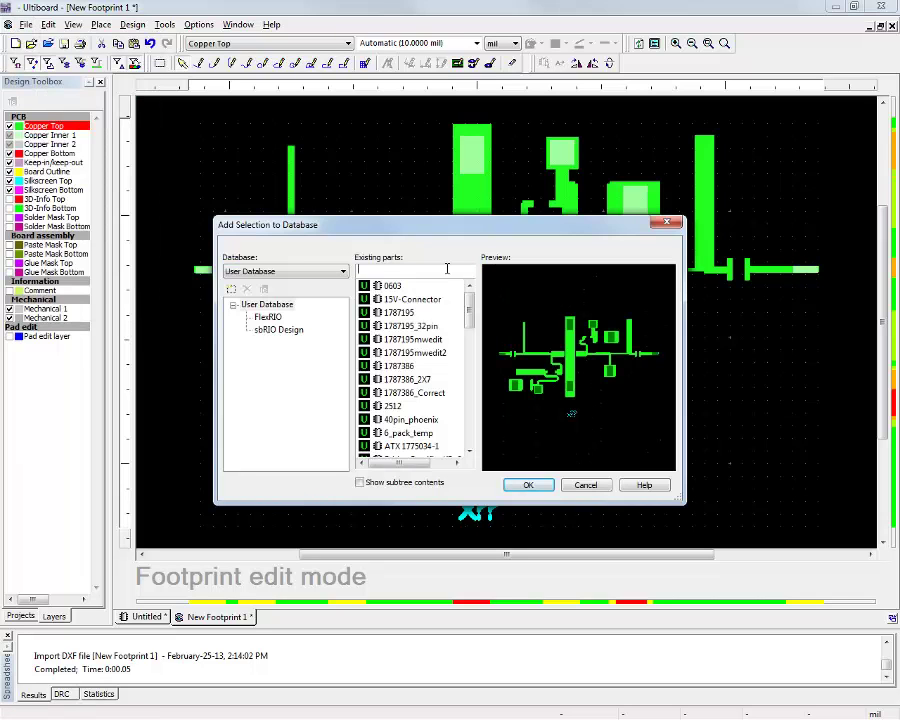
pyautogui.write('AW')
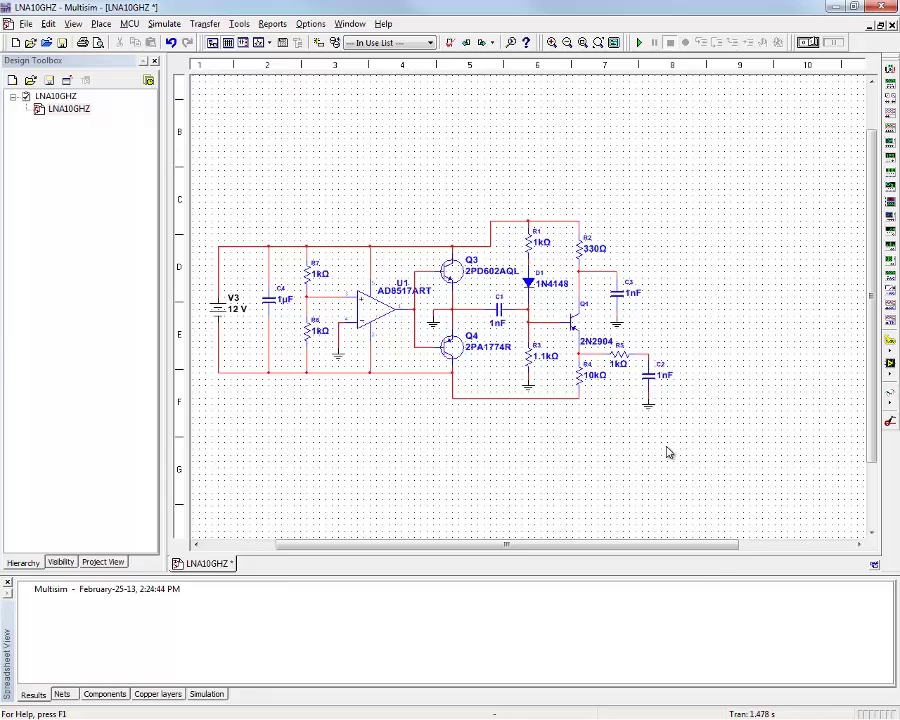
# - Switch to the LNA10GHZ schematic in Multisim and browse the Master Database's Analog group for ad7 parts, its OPAMP family and the Power group
pyautogui.hotkey('ctrl', 'w')
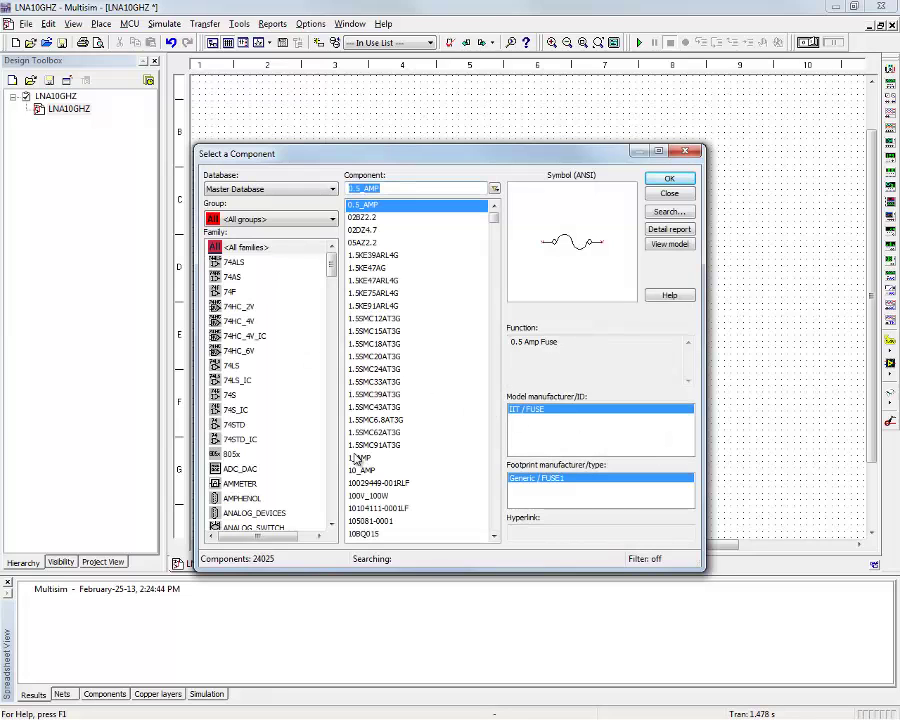
pyautogui.click(302, 219)
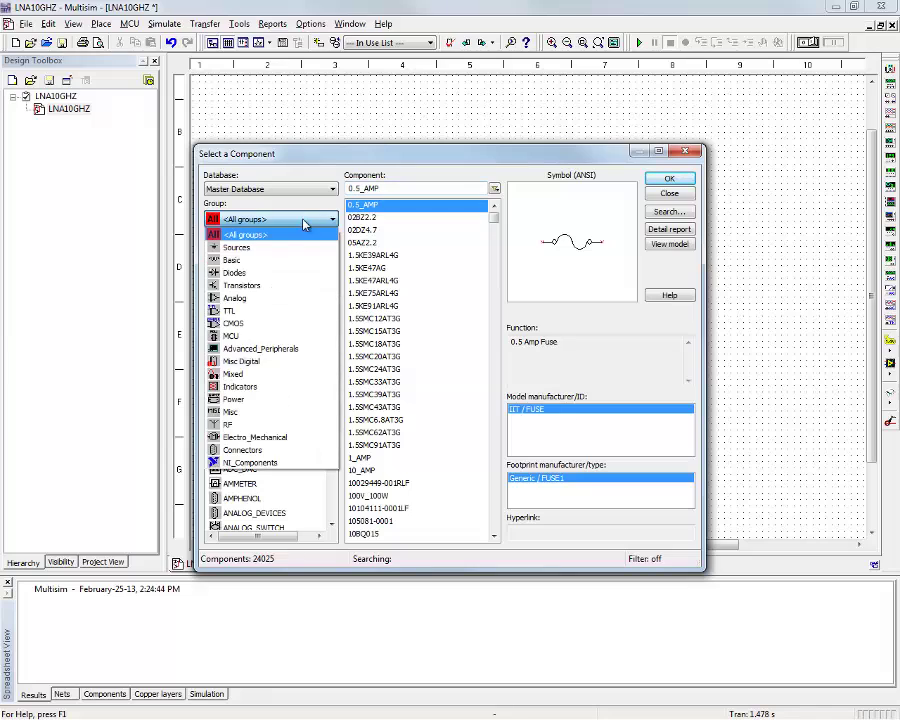
pyautogui.click(250, 298)
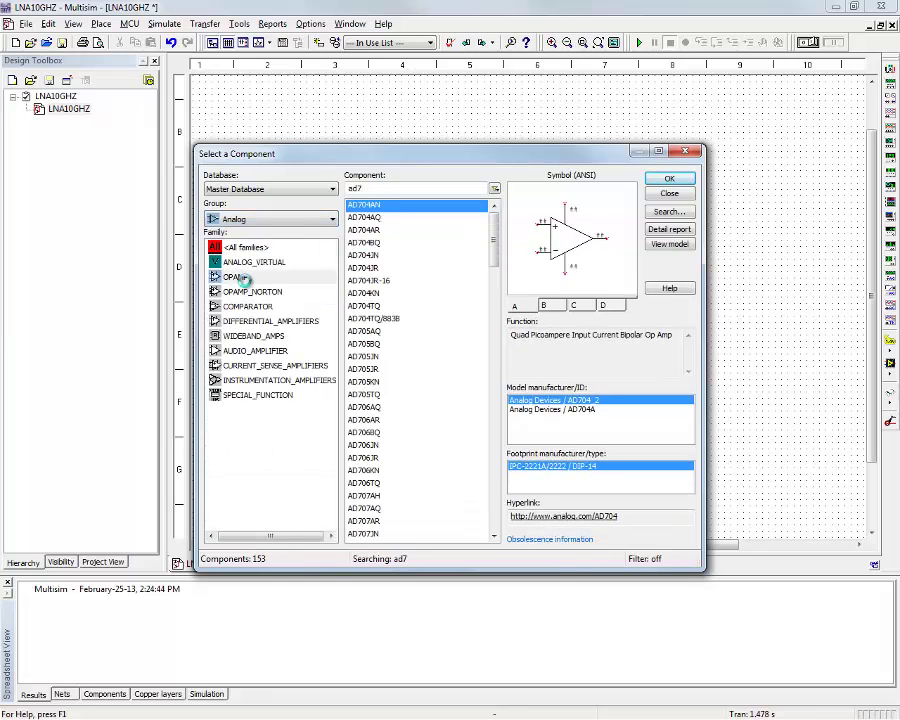
pyautogui.click(238, 277)
pyautogui.click(268, 220)
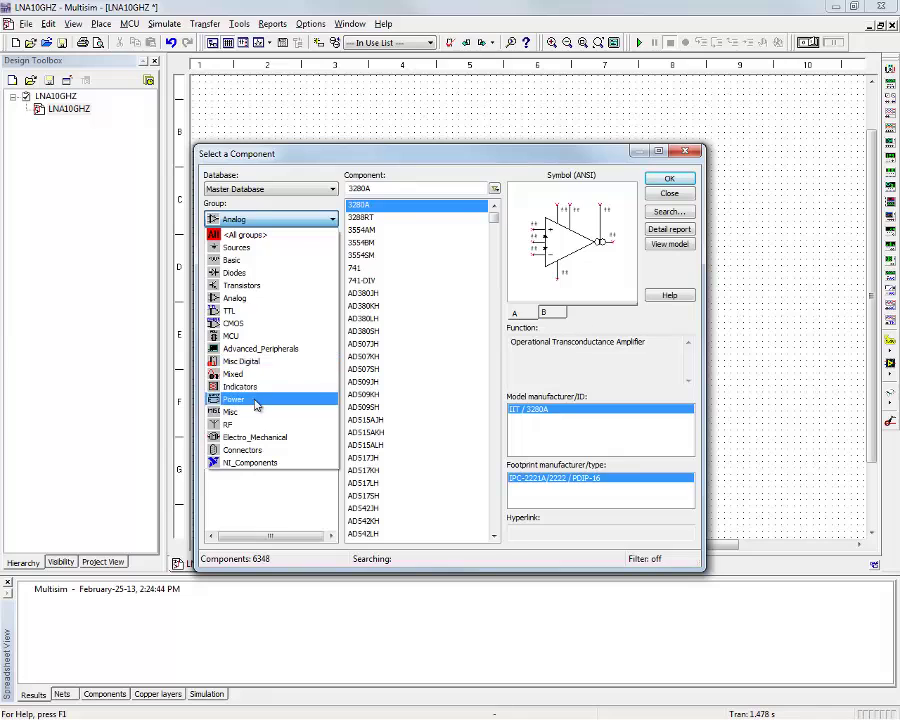
pyautogui.click(256, 401)
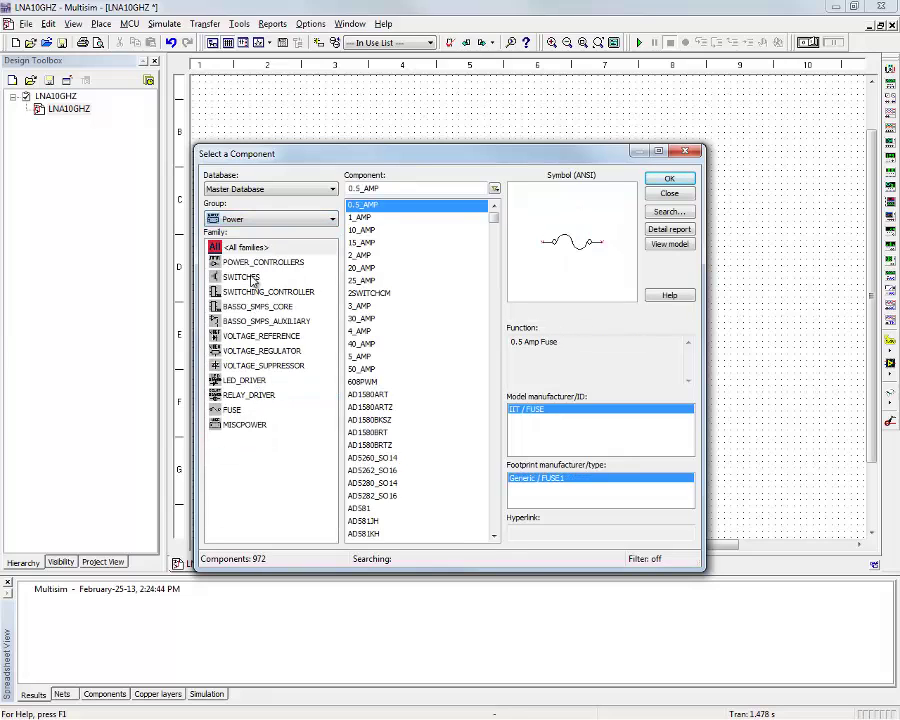
pyautogui.click(271, 221)
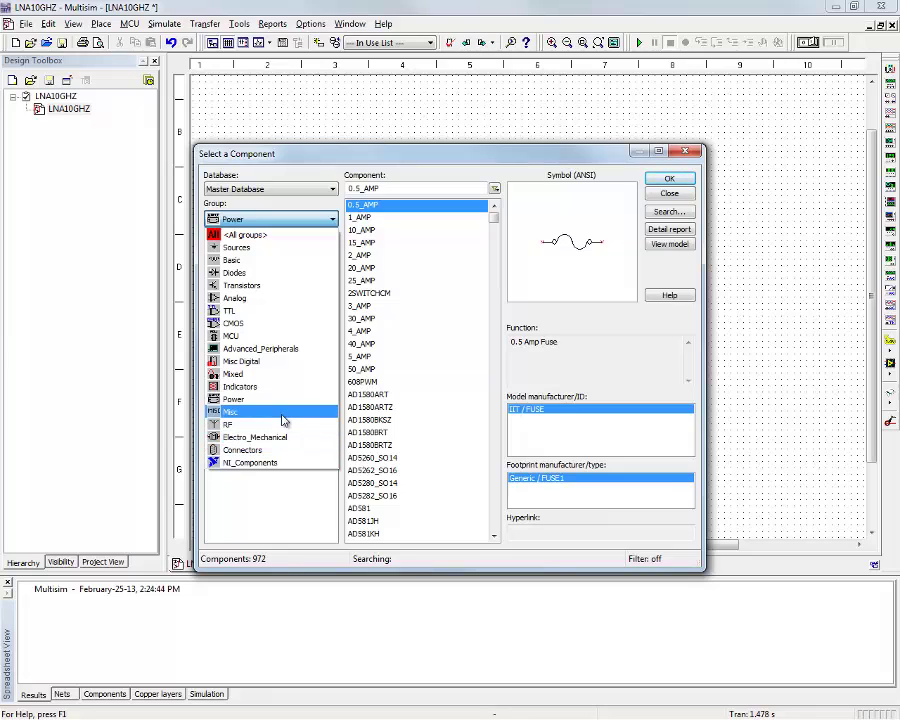
pyautogui.press('Escape')
pyautogui.press('Escape')
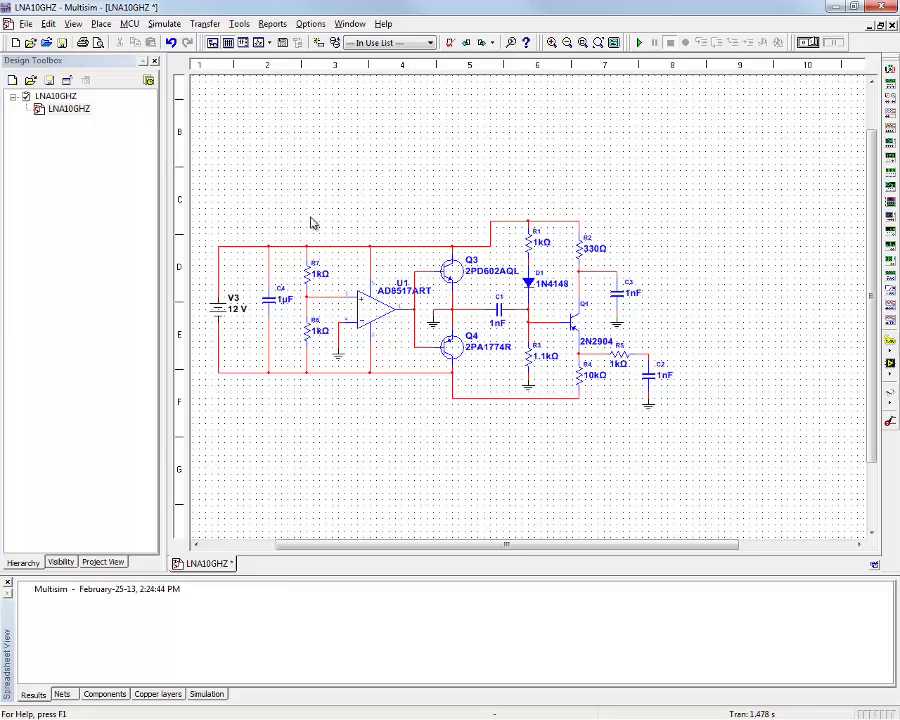
# - Run the simulation and attach a measurement probe to the wire between R2 and C3, moving its readout clear of the circuit
pyautogui.click(640, 44)
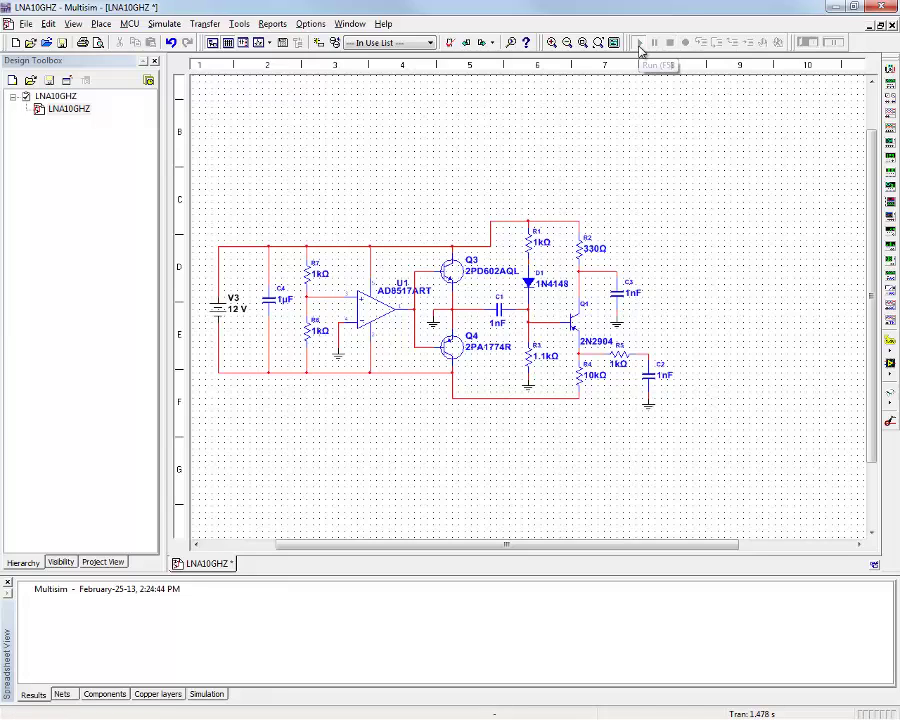
pyautogui.click(887, 340)
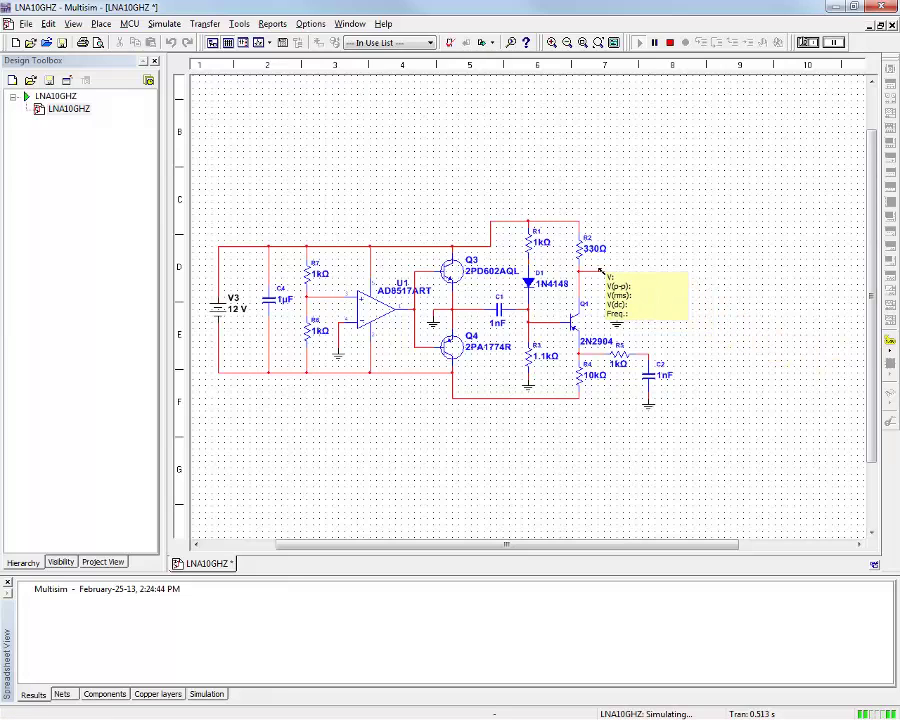
pyautogui.click(598, 272)
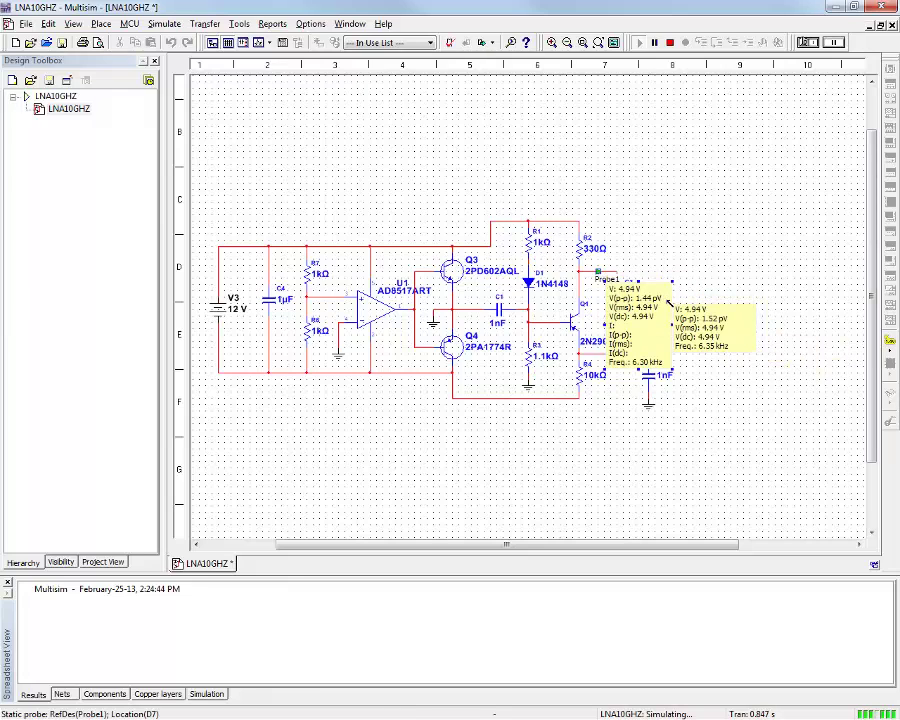
pyautogui.press('Escape')
pyautogui.moveTo(631, 320); pyautogui.dragTo(688, 265)
# - Attach a second measurement probe to the wire between R5 and C2 and move its readout beside C2
pyautogui.click(889, 340)
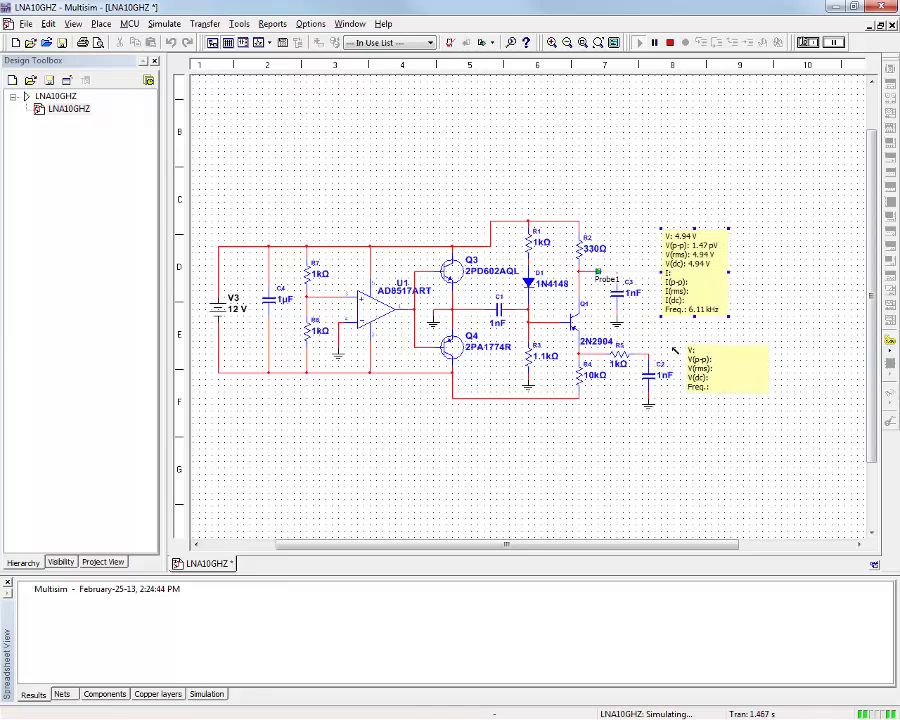
pyautogui.click(646, 356)
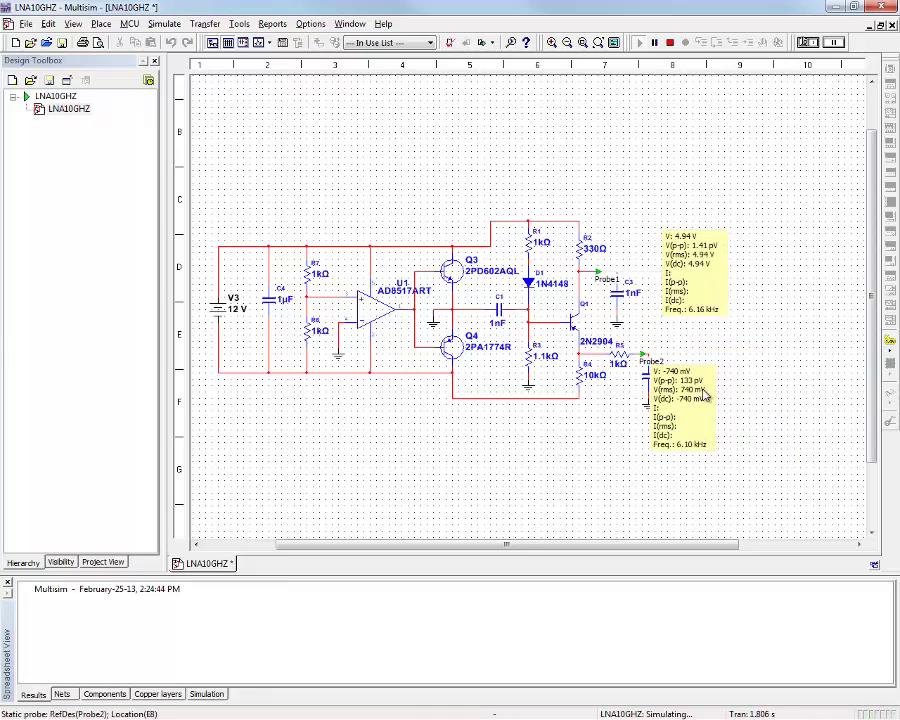
pyautogui.moveTo(735, 395); pyautogui.dragTo(734, 396)
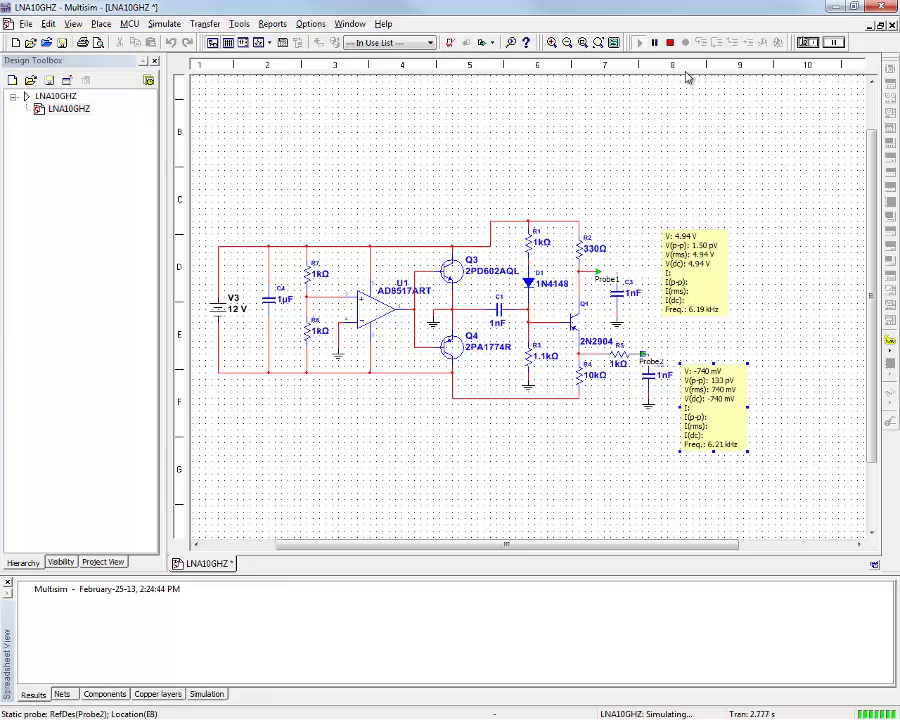
# - Stop the simulation and move the two probe readouts above and below the circuit
pyautogui.click(670, 42)
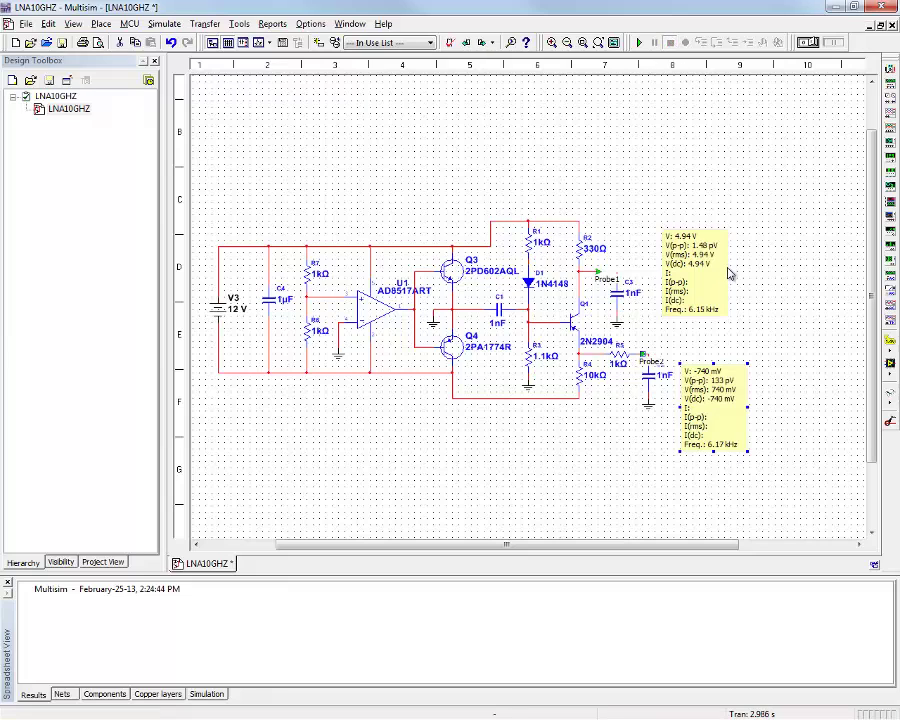
pyautogui.moveTo(724, 272); pyautogui.dragTo(652, 152)
pyautogui.moveTo(727, 420); pyautogui.dragTo(603, 488)
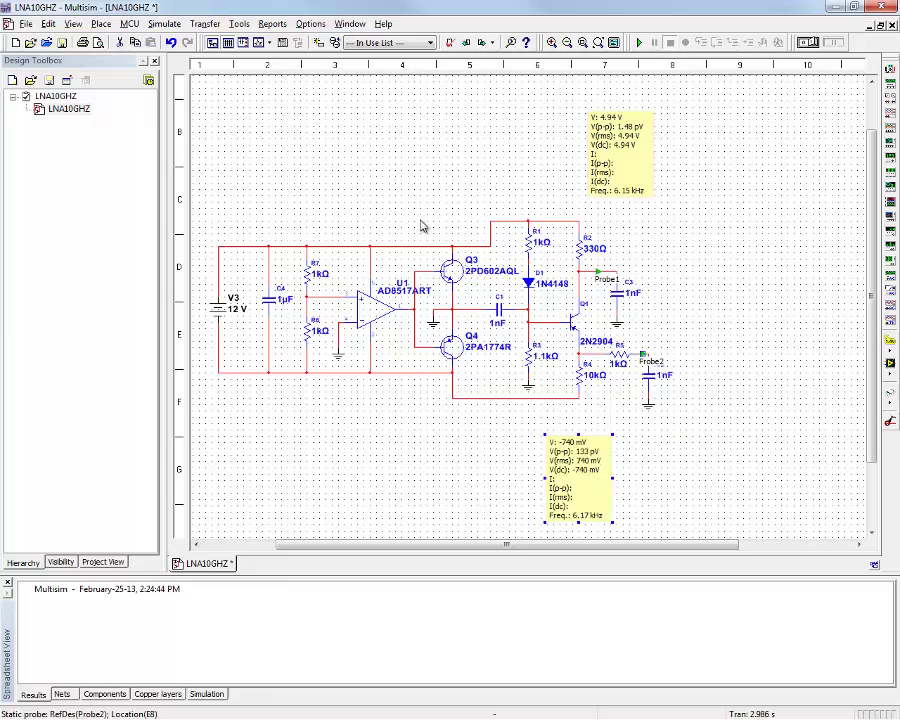
# - Add the HDR1X2 header J3 and wire its two pins to the supply wires on either side of source V3
pyautogui.click(319, 46)
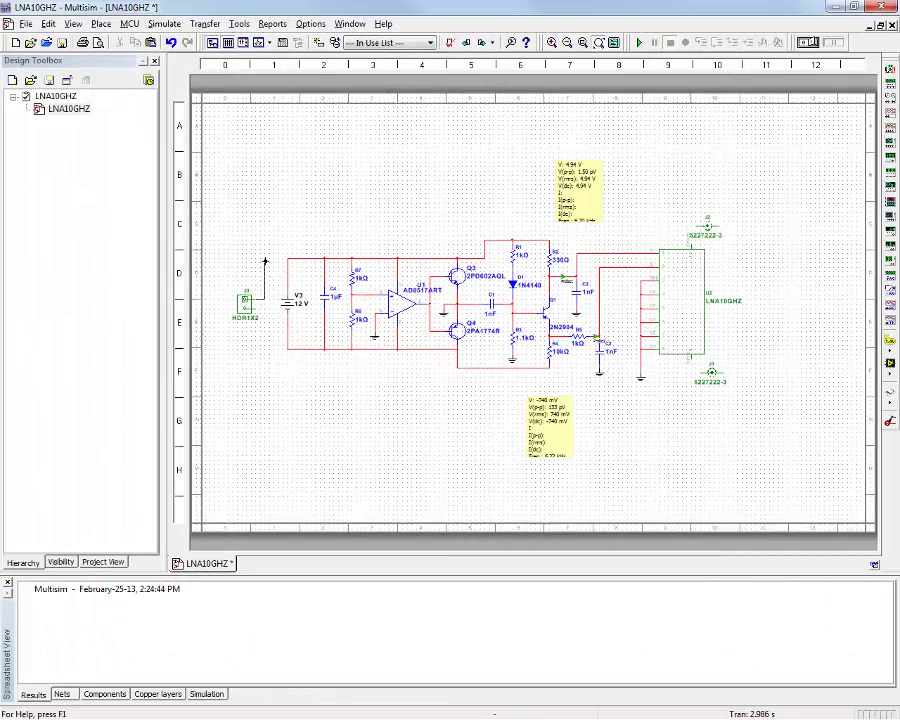
pyautogui.click(287, 258)
pyautogui.click(289, 349)
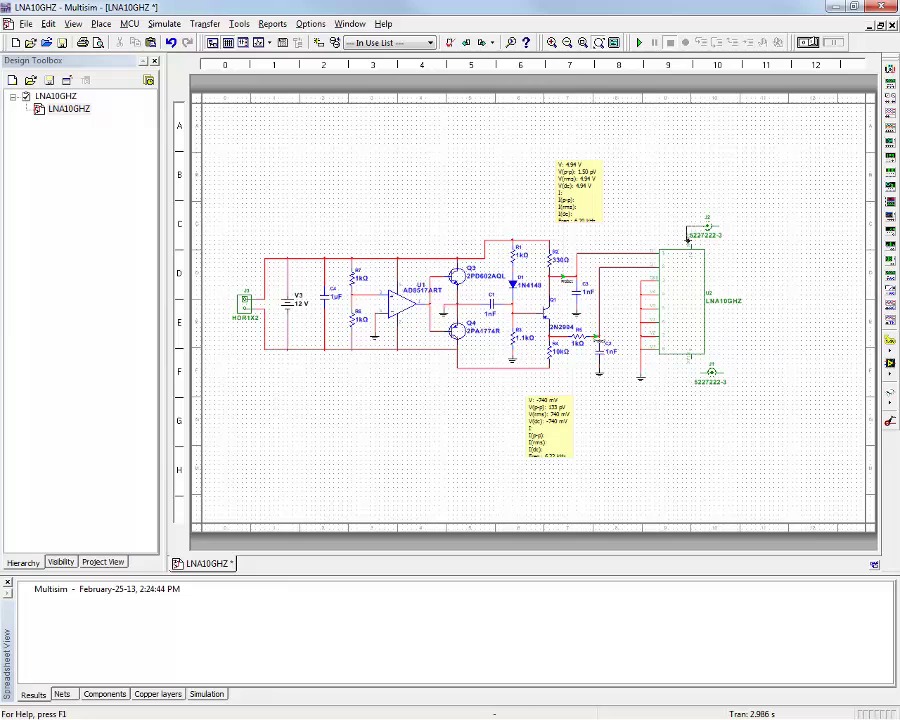
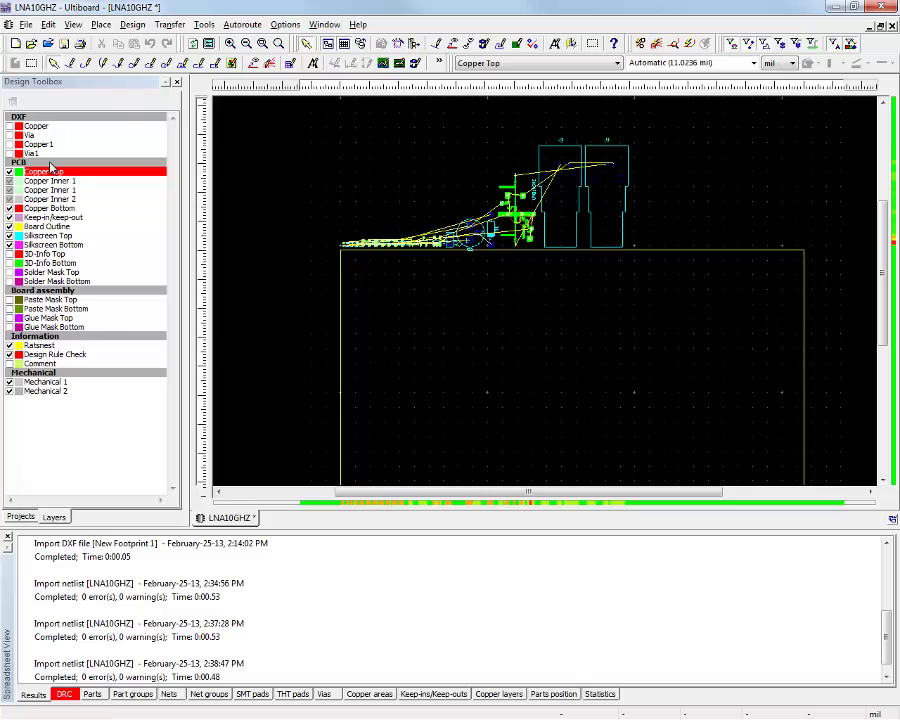
# - In the Ultiboard layout, shrink the board outline and move all the imported parts down to just above its upper edge
pyautogui.click(60, 228)
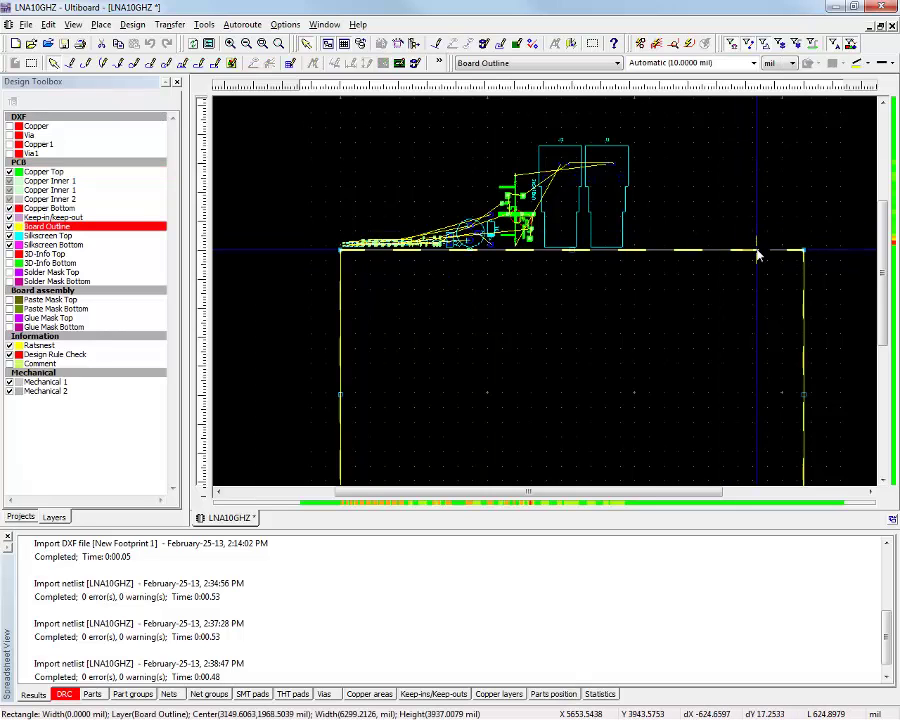
pyautogui.moveTo(795, 249); pyautogui.dragTo(590, 363)
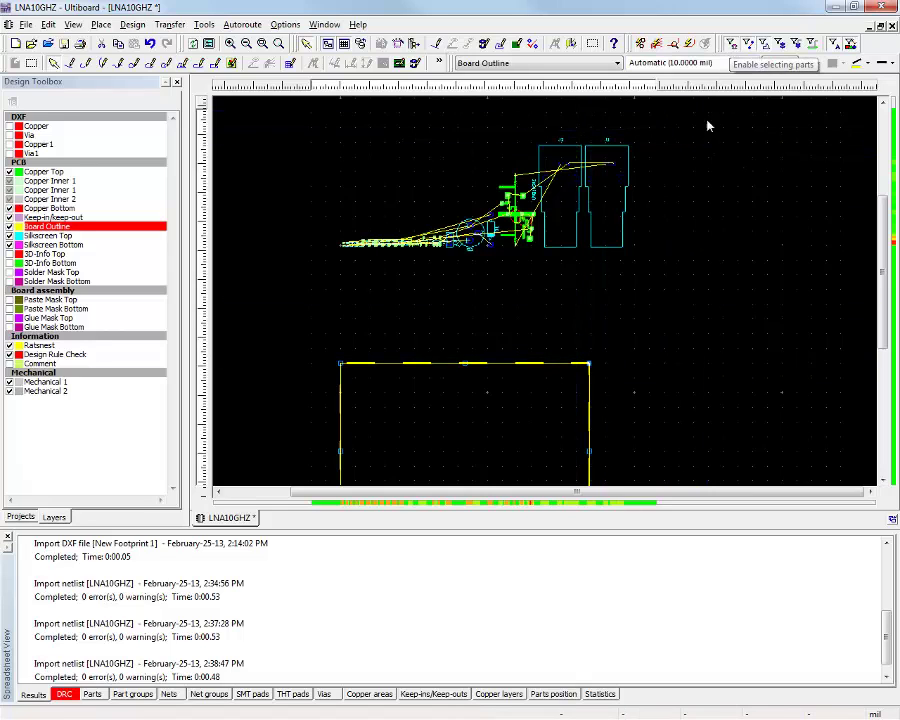
pyautogui.click(590, 172)
pyautogui.moveTo(786, 136); pyautogui.dragTo(310, 296)
pyautogui.moveTo(609, 216); pyautogui.dragTo(565, 314)
pyautogui.scroll(-3, 700, 250)
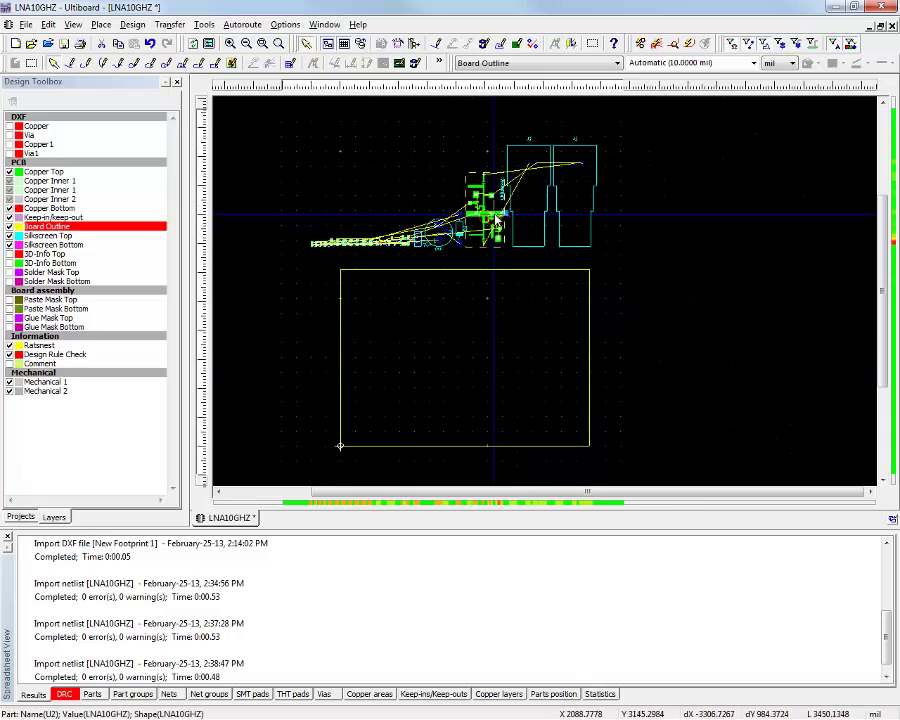
# - Move LNA footprint U2 onto the board's right half, with connectors J1 above and J2 below it, rotating J1 by 180 degrees
pyautogui.moveTo(466, 200); pyautogui.dragTo(541, 370)
pyautogui.moveTo(536, 187); pyautogui.dragTo(538, 245)
pyautogui.hotkey('ctrl', 'r')
pyautogui.hotkey('ctrl', 'r')
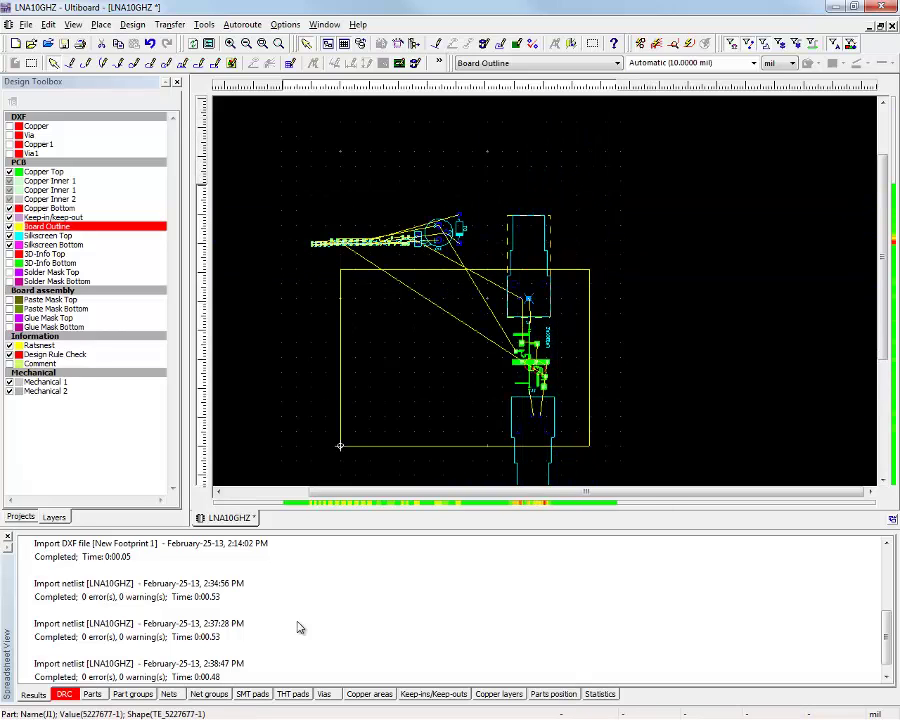
# - Locate the net "7" design rule error on the board, set the trace clearance of all copper areas to 1 mil, and recheck the DRC results
pyautogui.click(62, 694)
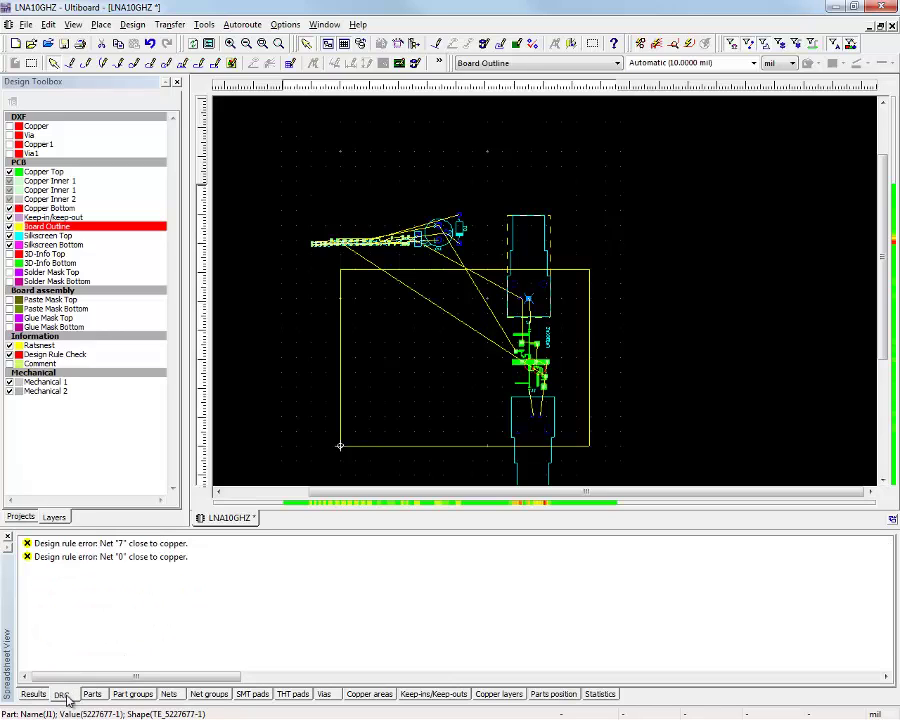
pyautogui.click(88, 545)
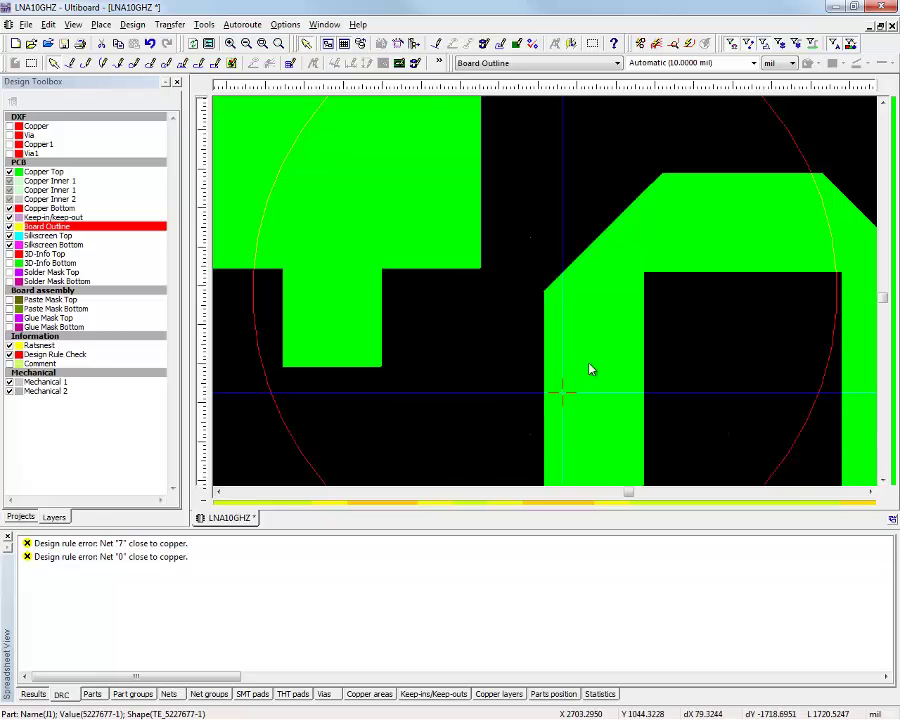
pyautogui.scroll(-3, 592, 420)
pyautogui.scroll(-2, 590, 369)
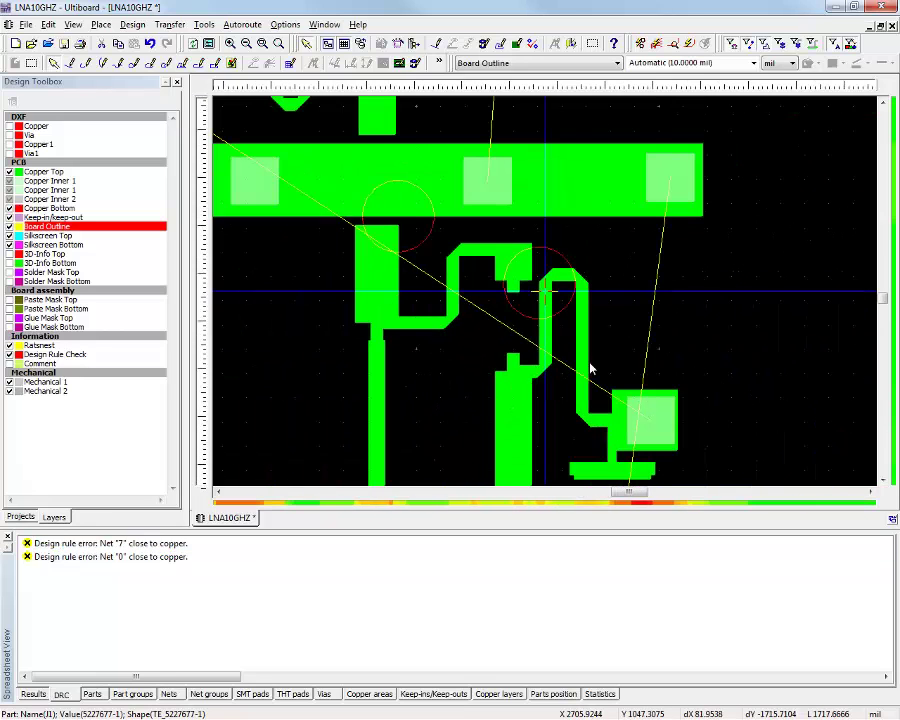
pyautogui.scroll(-2, 590, 369)
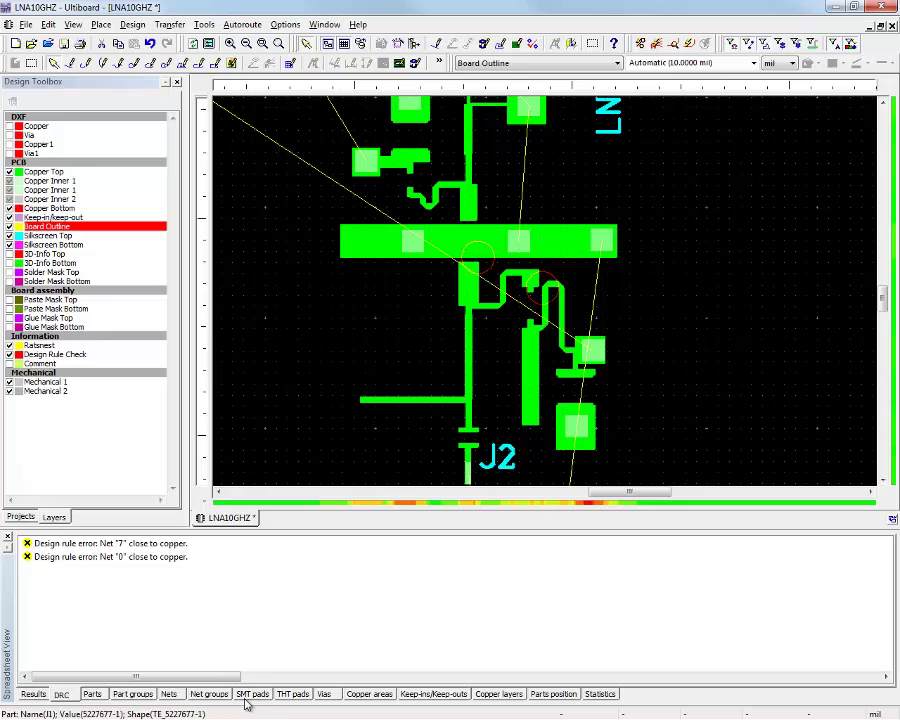
pyautogui.click(356, 697)
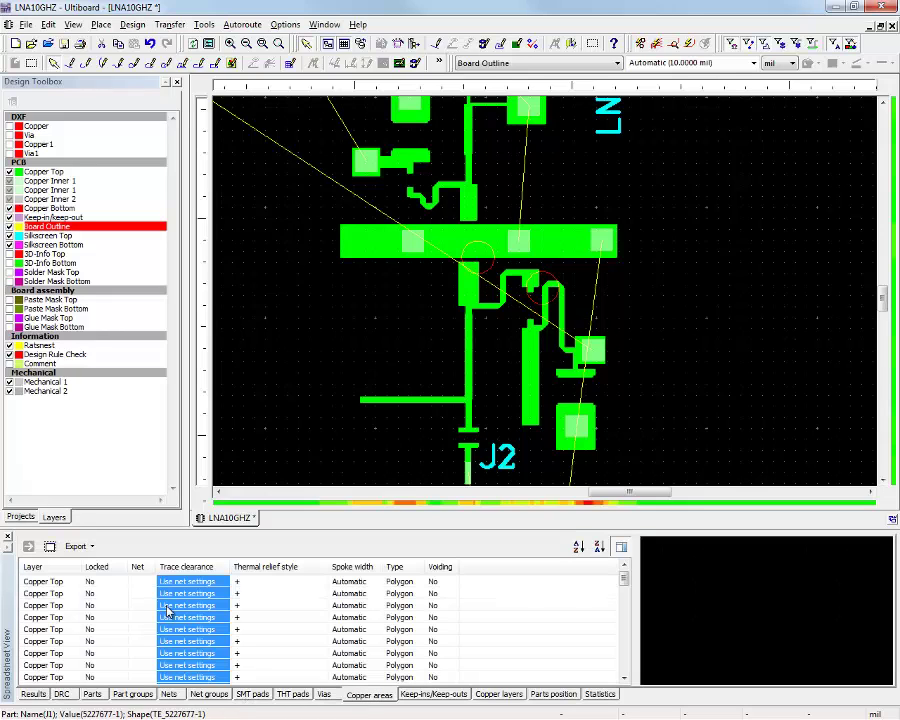
pyautogui.click(196, 581)
pyautogui.write('1')
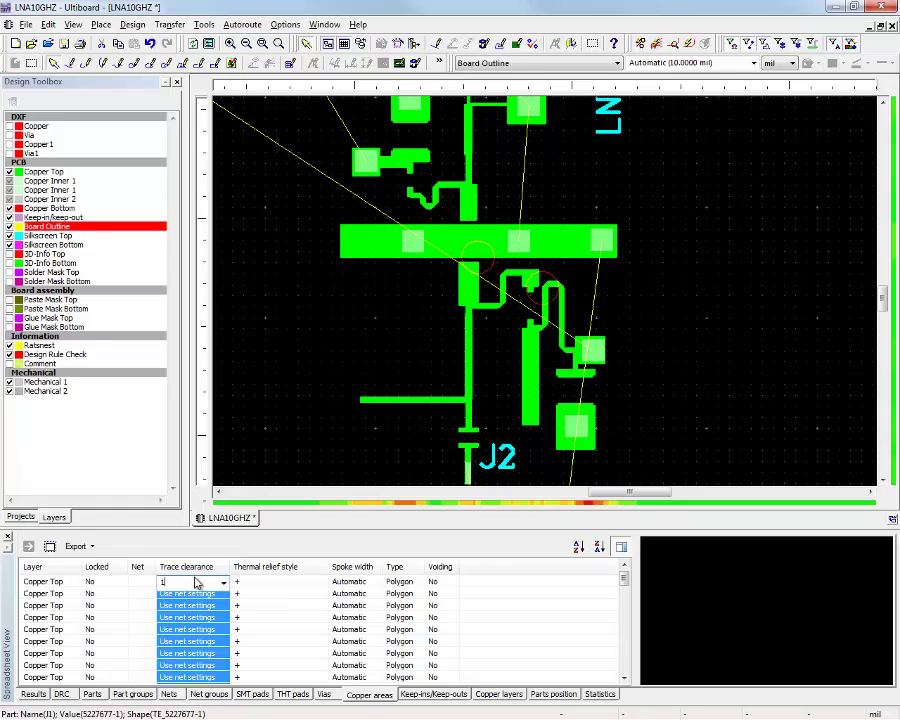
pyautogui.press('Return')
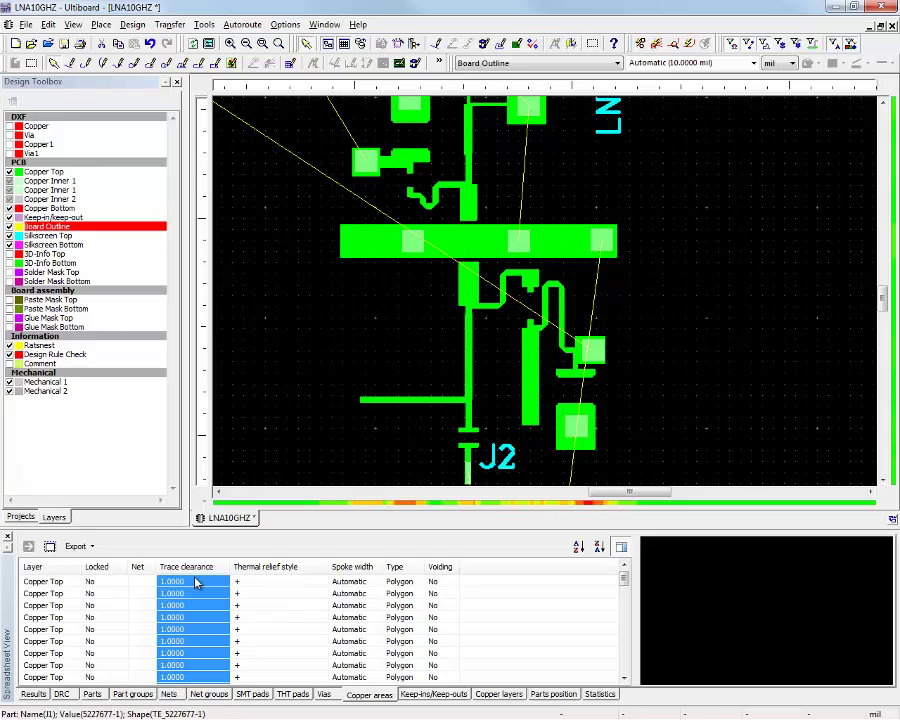
pyautogui.click(61, 696)
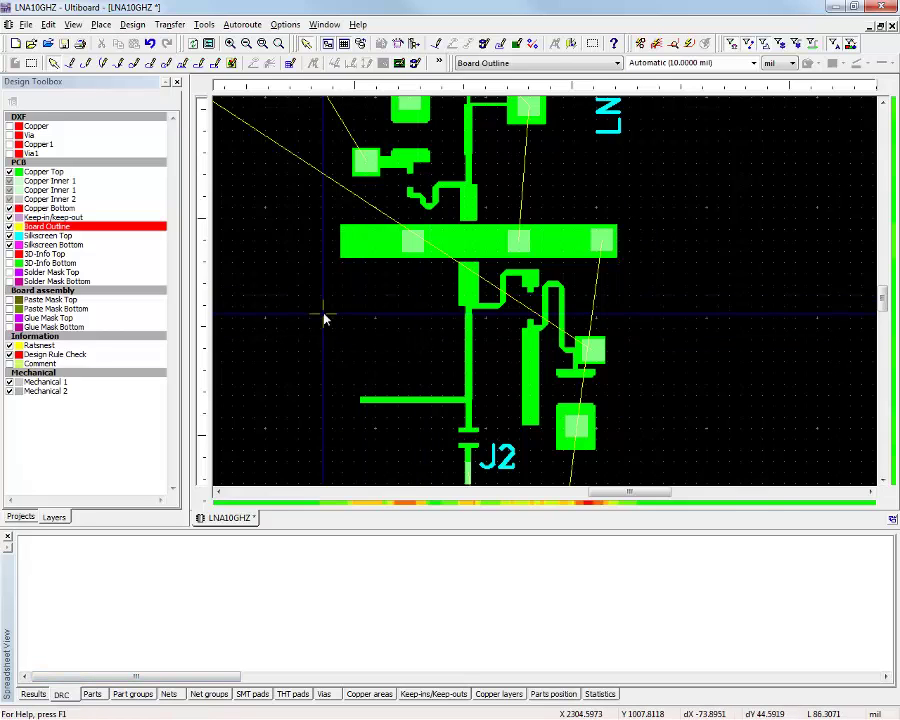
# - Move diode D1 and the round transistor Q1 inside the board outline, to the left of the LNA footprint
pyautogui.scroll(-5, 324, 318)
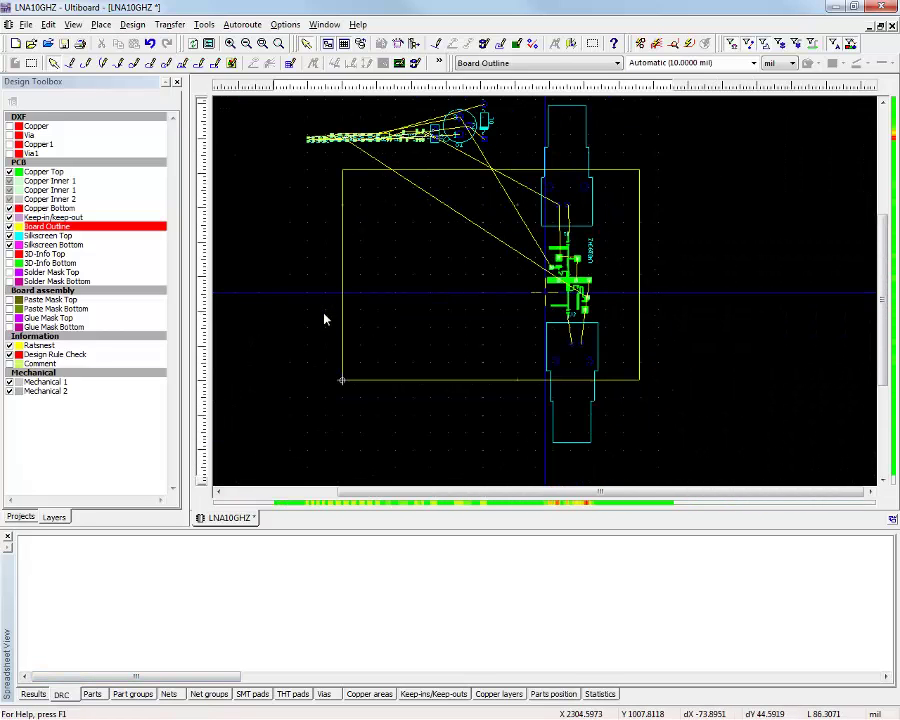
pyautogui.moveTo(486, 124); pyautogui.dragTo(497, 266)
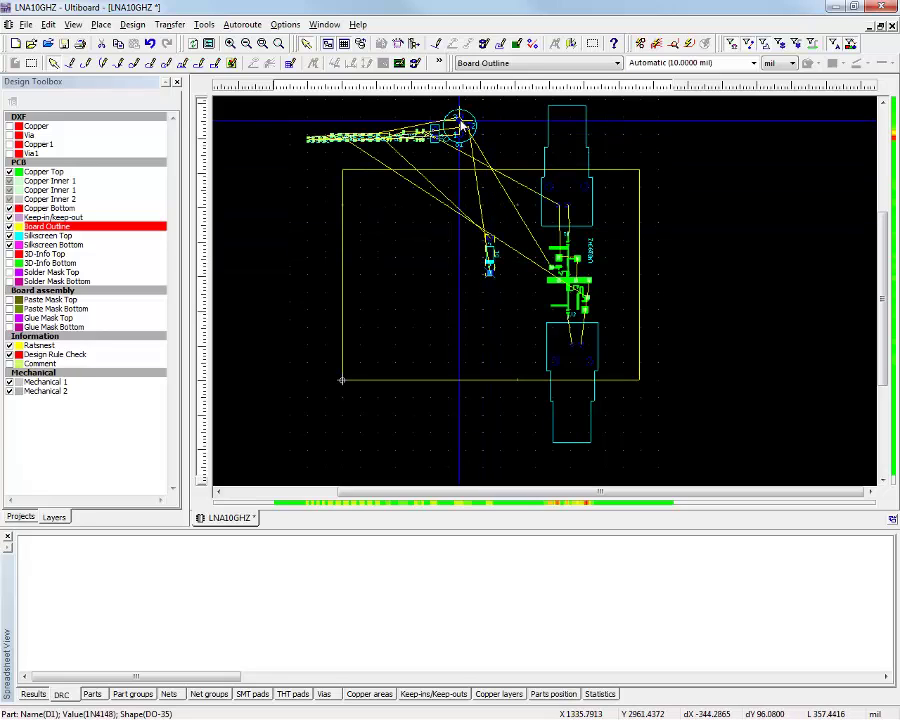
pyautogui.moveTo(460, 128); pyautogui.dragTo(447, 272)
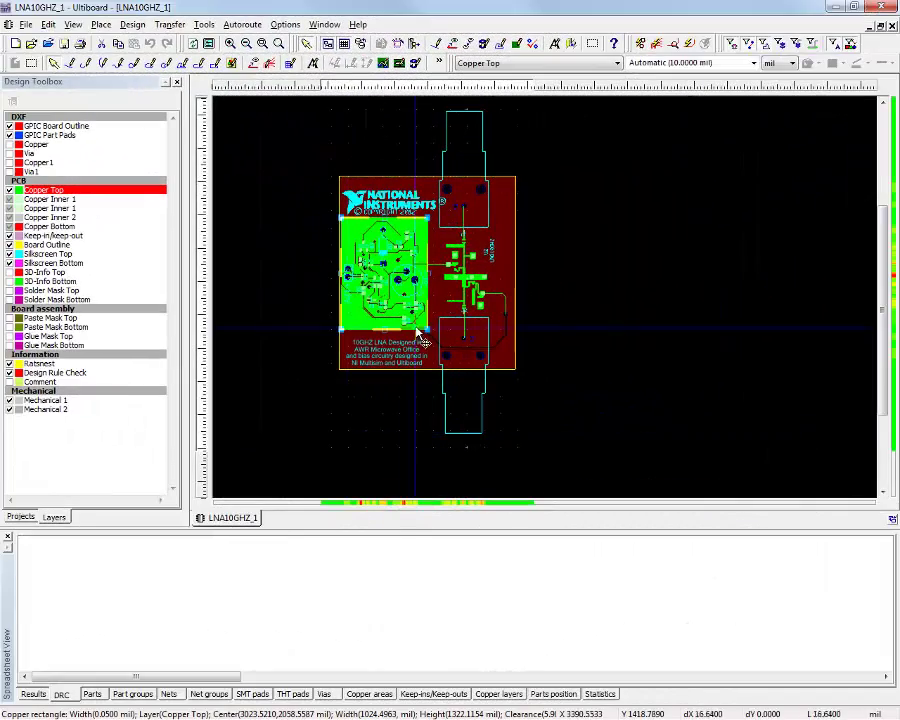
# - Examine the bias circuit's copper area, the logo and the silkscreen design note on the finished LNA10GHZ_1 board
pyautogui.scroll(2, 406, 302)
pyautogui.scroll(1, 593, 260)
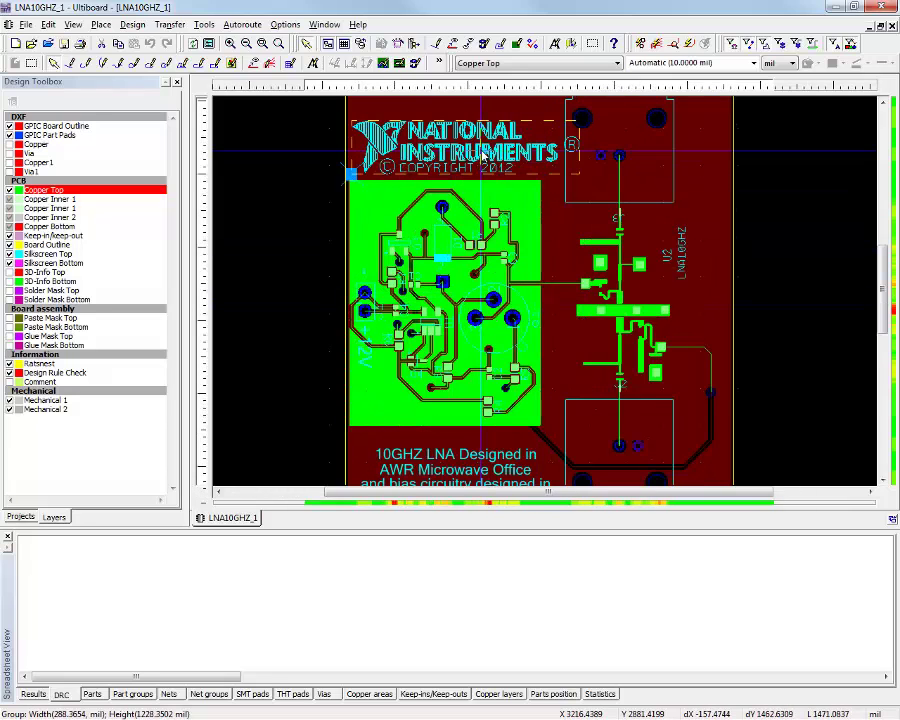
pyautogui.click(464, 474)
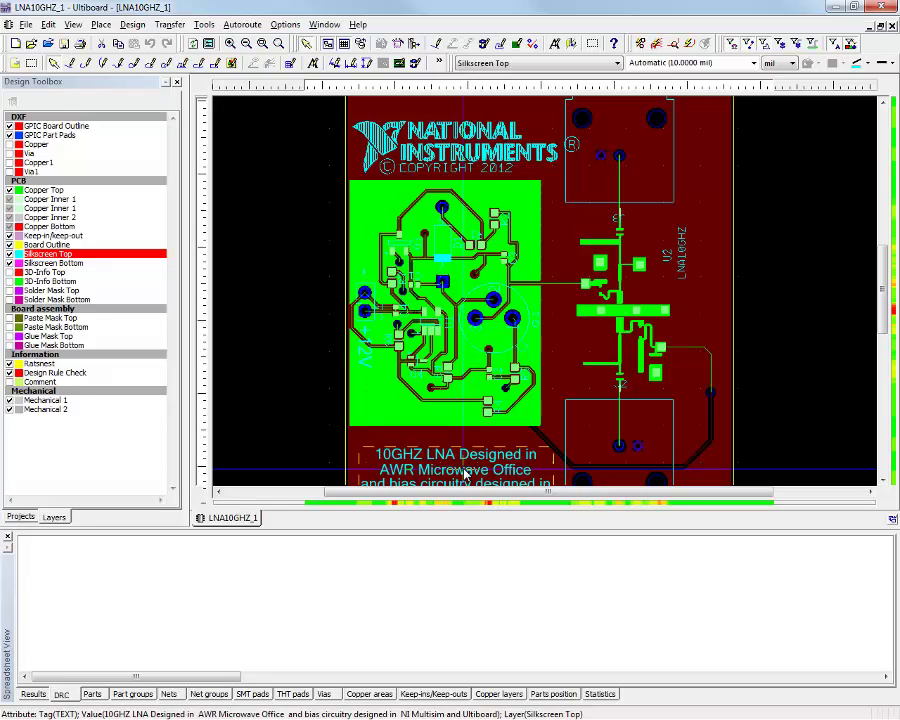
# - Generate a 3D view of the board using the design's own font setting, and inspect it from the connector side and from above
pyautogui.click(205, 25)
pyautogui.click(231, 281)
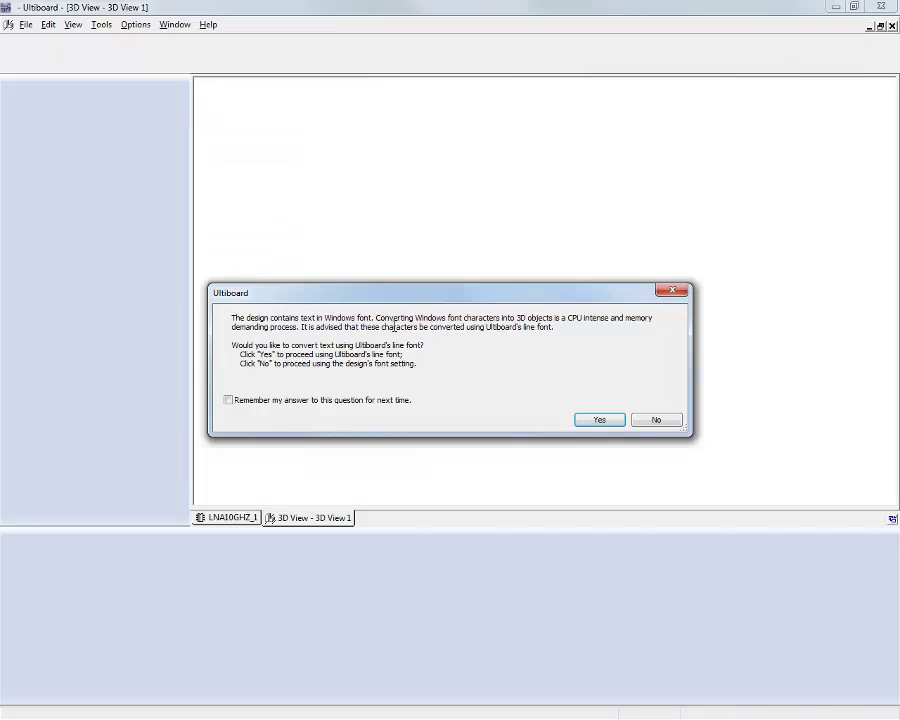
pyautogui.click(657, 419)
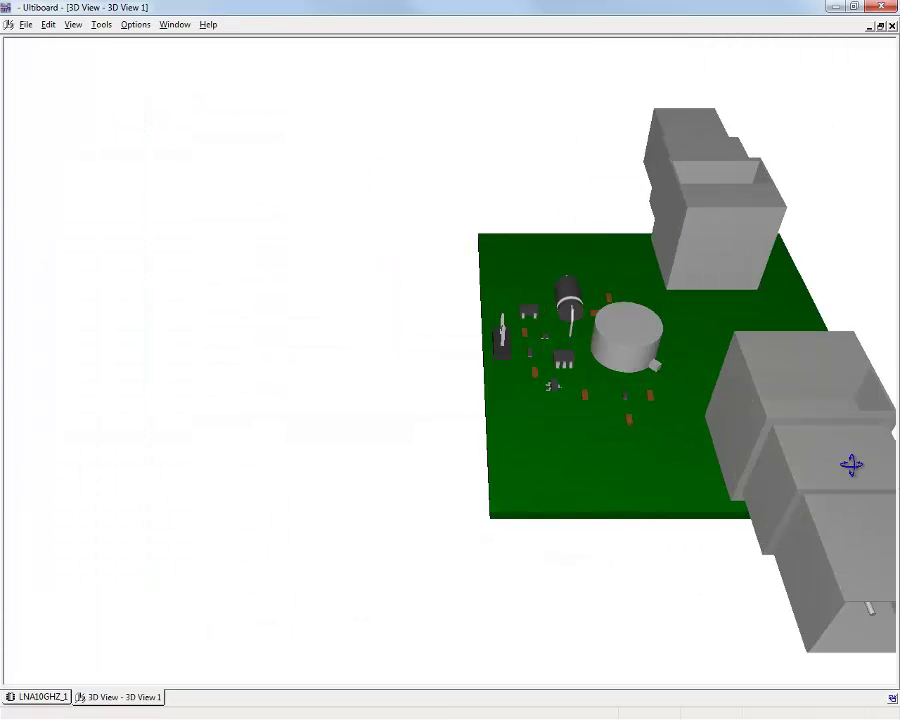
pyautogui.moveTo(852, 466); pyautogui.dragTo(683, 334)
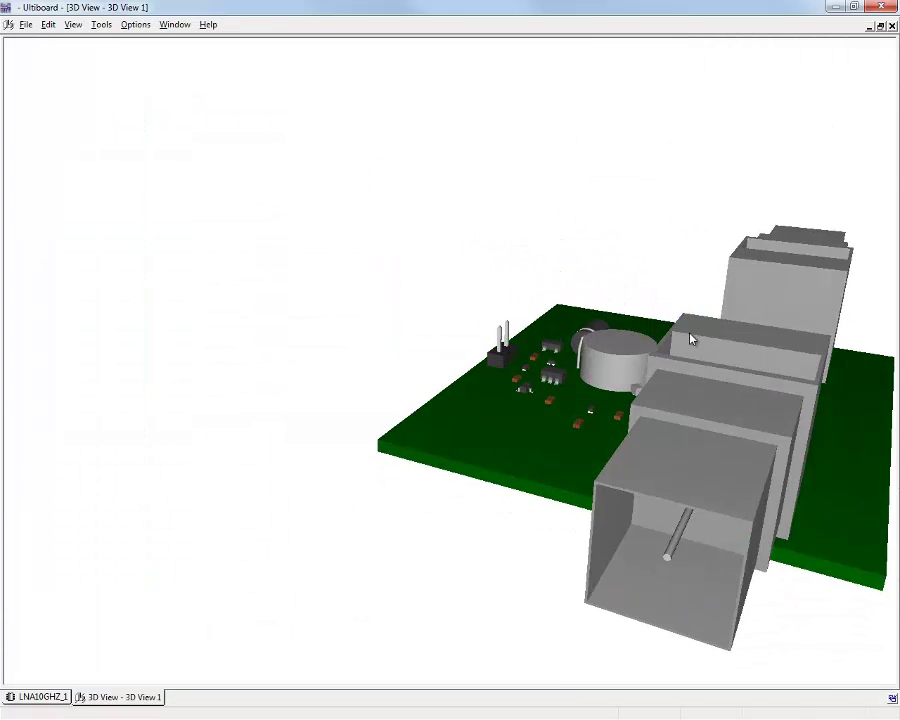
pyautogui.scroll(-5, 692, 360)
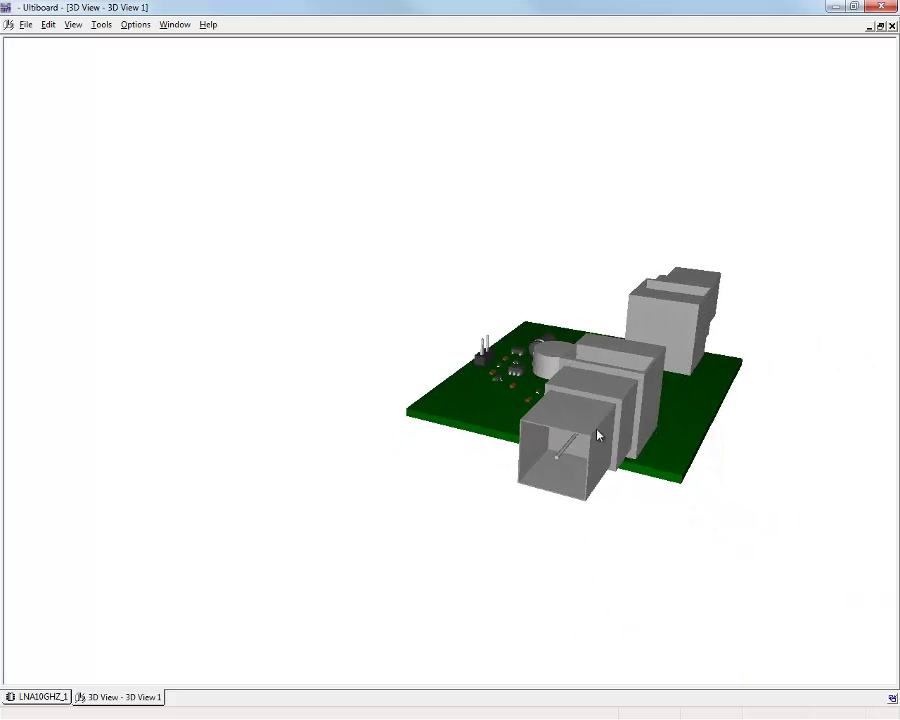
pyautogui.moveTo(598, 435); pyautogui.dragTo(262, 584)
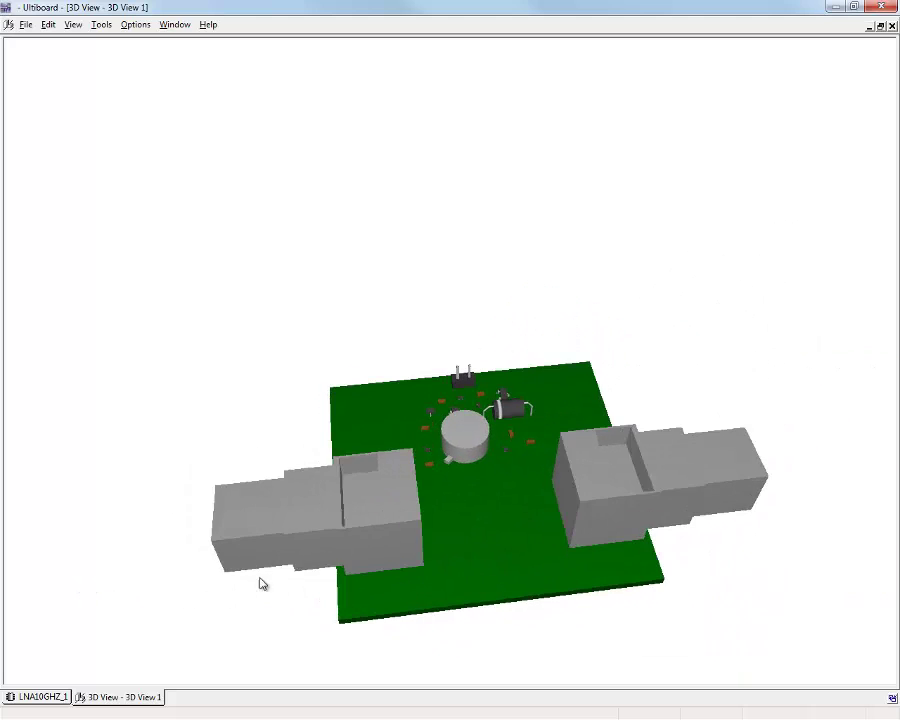
pyautogui.moveTo(573, 547); pyautogui.dragTo(506, 679)
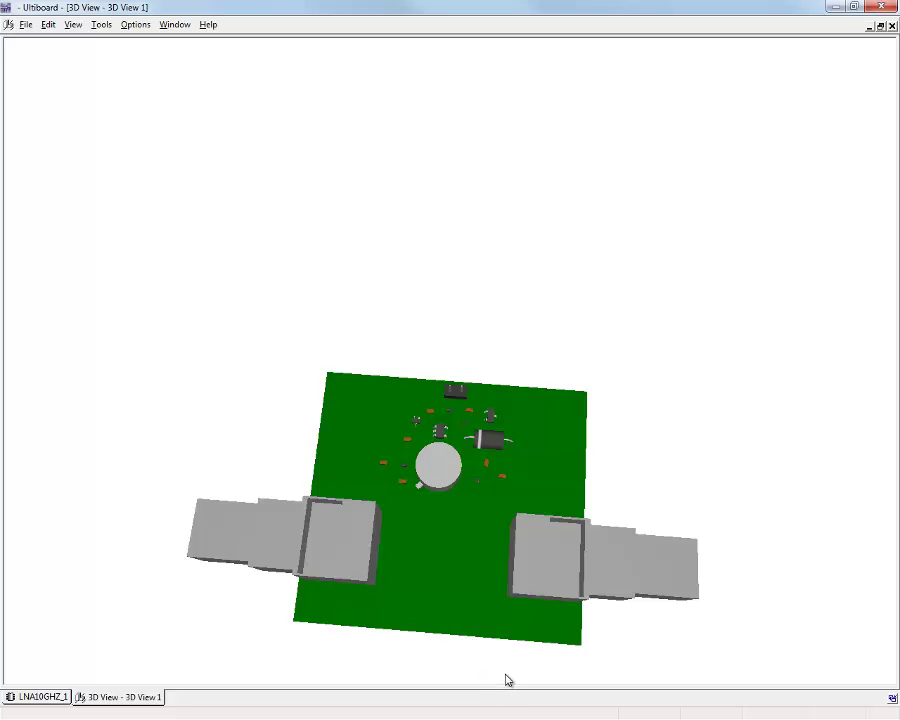